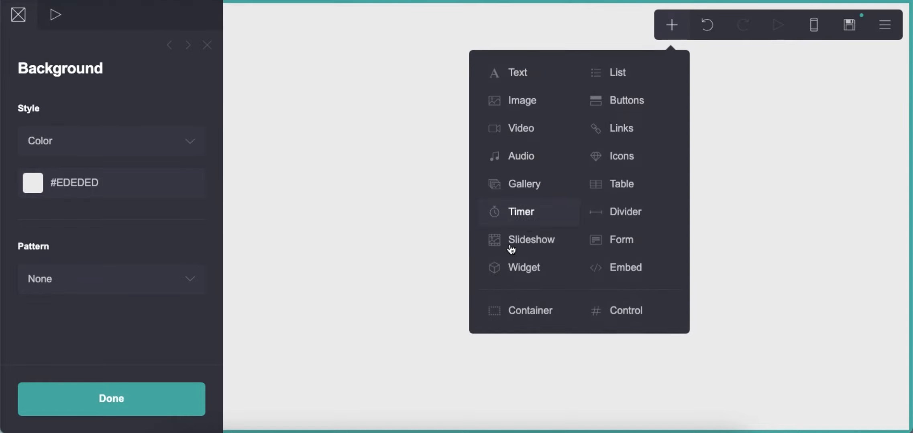
- Add a container to the page and set its vertical and horizontal padding to 0.125
{"action": "left_click", "coordinate": [485, 304]}
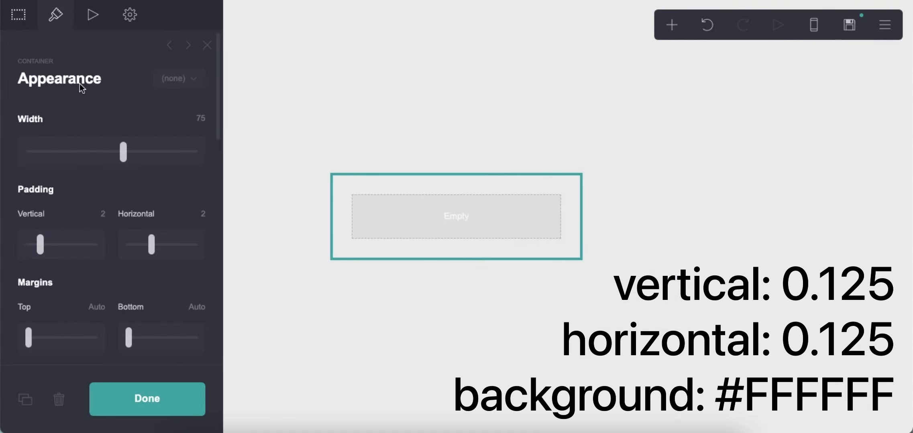
{"action": "type", "text": ".125"}
{"action": "key", "text": "Return"}
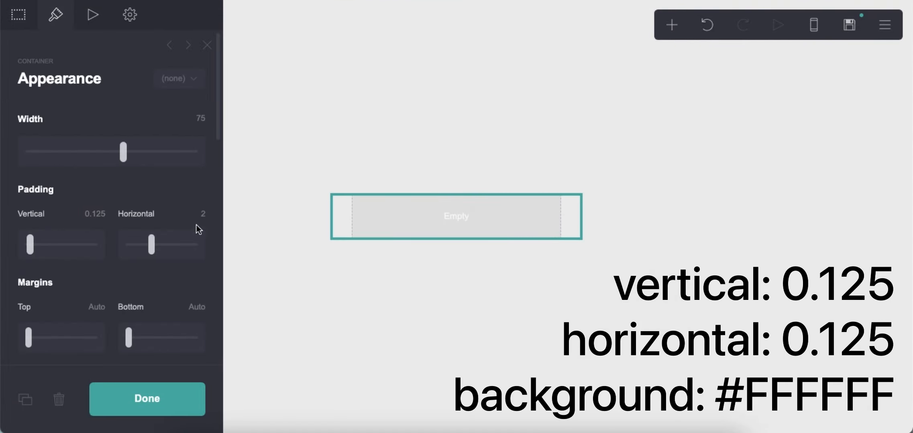
{"action": "type", "text": ".125"}
{"action": "key", "text": "Return"}
- Give the container a solid color background of #FFFFFF
{"action": "scroll", "coordinate": [141, 254], "scroll_direction": "down", "scroll_amount": 10}
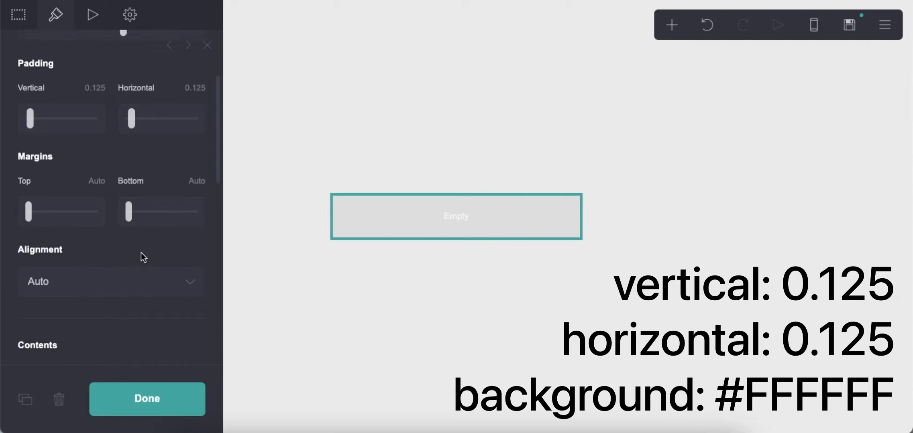
{"action": "left_click", "coordinate": [108, 199]}
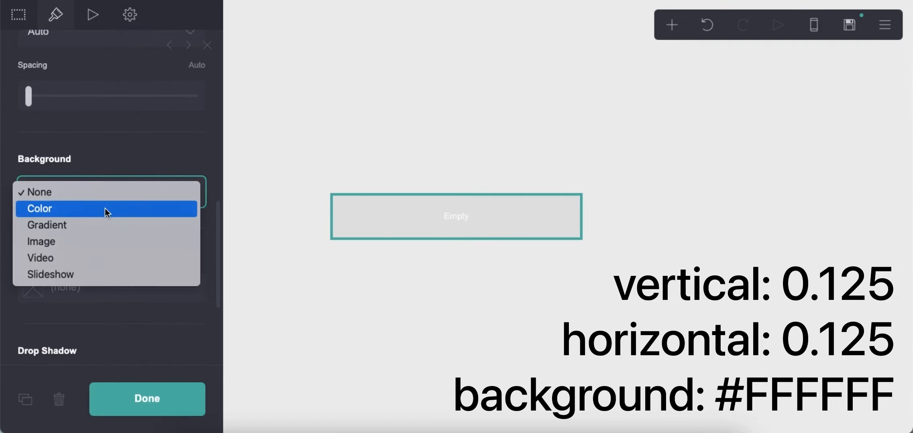
{"action": "left_click", "coordinate": [105, 207]}
- Give the container a #000000 border and turn off the border's bottom edge
{"action": "scroll", "coordinate": [122, 259], "scroll_direction": "down", "scroll_amount": 5}
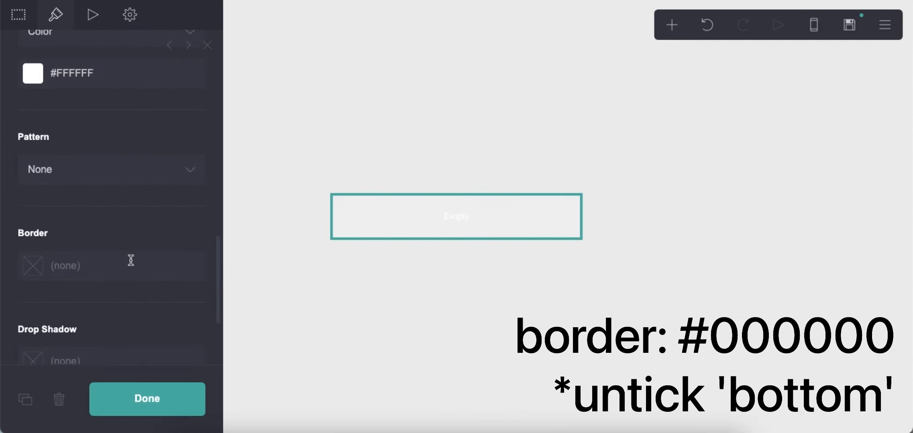
{"action": "left_click", "coordinate": [126, 262]}
{"action": "type", "text": "#000"}
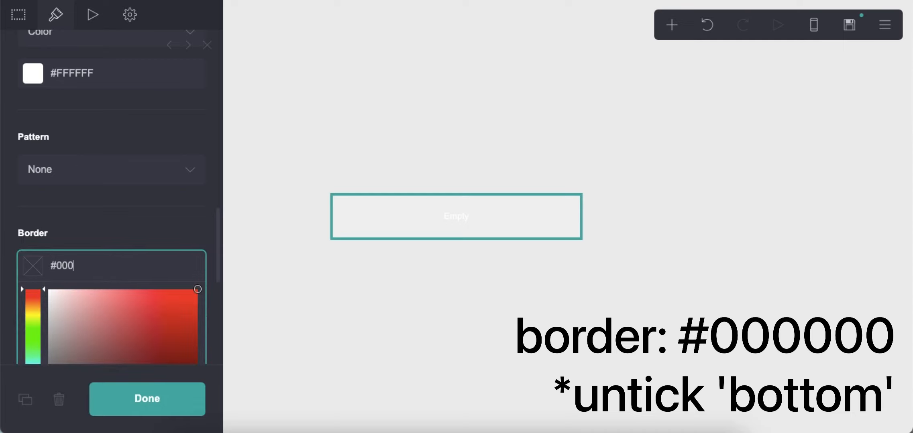
{"action": "type", "text": "000"}
{"action": "key", "text": "Return"}
{"action": "scroll", "coordinate": [125, 260], "scroll_direction": "down", "scroll_amount": 2}
{"action": "left_click", "coordinate": [181, 331]}
{"action": "scroll", "coordinate": [130, 310], "scroll_direction": "down", "scroll_amount": 4}
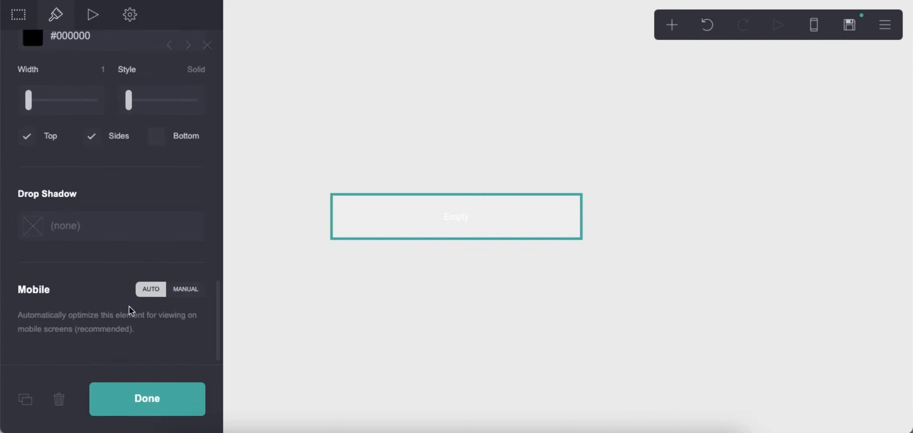
- Add a code embed element inside the container and label it system.css
{"action": "left_click", "coordinate": [420, 295]}
{"action": "left_click", "coordinate": [672, 25]}
{"action": "left_click", "coordinate": [583, 270]}
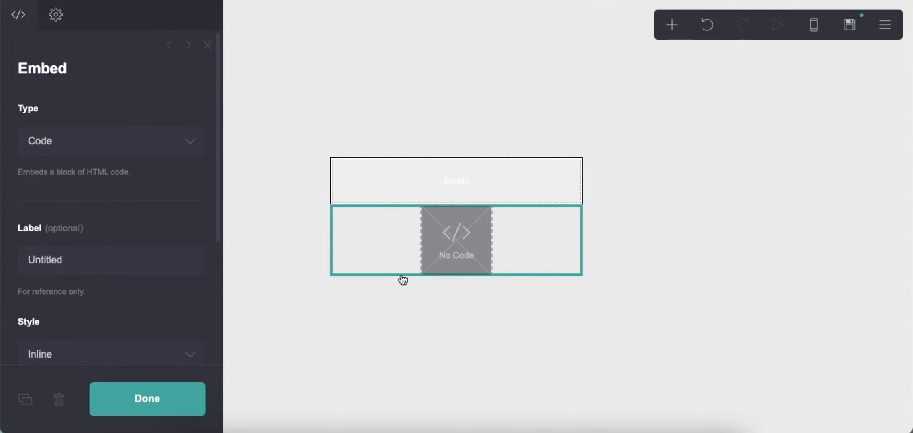
{"action": "left_click", "coordinate": [90, 254]}
{"action": "type", "text": "sys"}
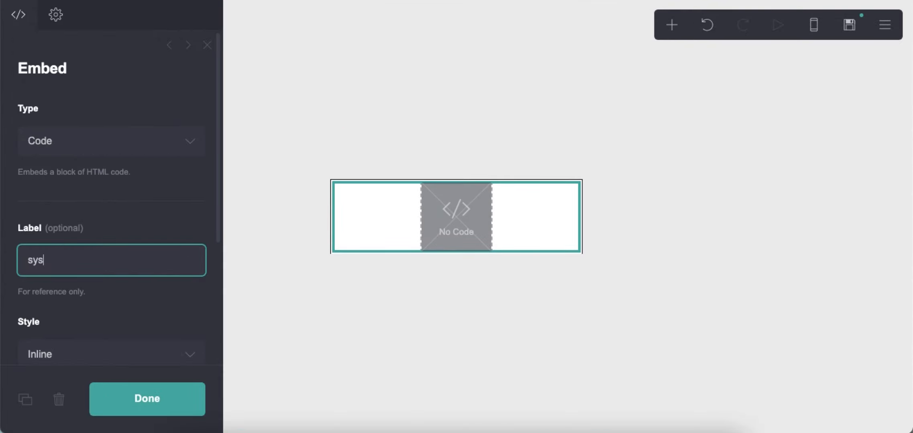
{"action": "type", "text": "tem.css"}
- Copy the SYSTEM.CSS title bar code from the Pastebin page and paste it as the embed's code
{"action": "scroll", "coordinate": [116, 253], "scroll_direction": "down", "scroll_amount": 5}
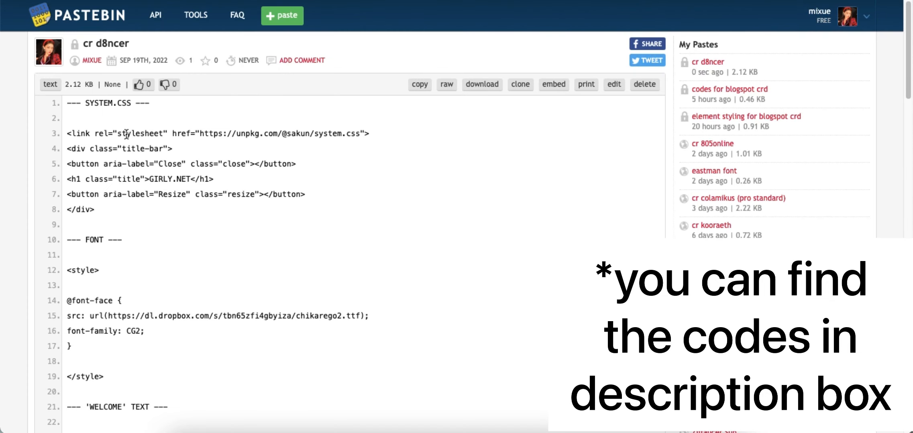
{"action": "left_click_drag", "start_coordinate": [69, 130], "coordinate": [94, 210]}
{"action": "right_click", "coordinate": [134, 147]}
{"action": "left_click", "coordinate": [167, 180]}
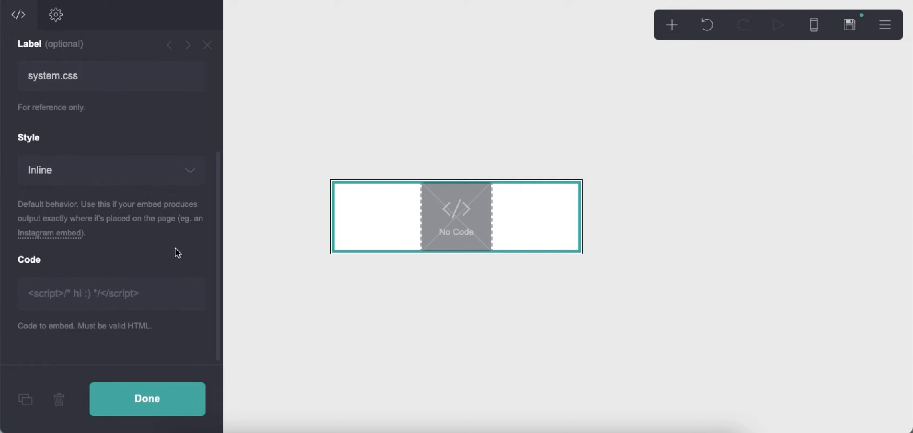
{"action": "left_click", "coordinate": [118, 290]}
{"action": "right_click", "coordinate": [116, 289]}
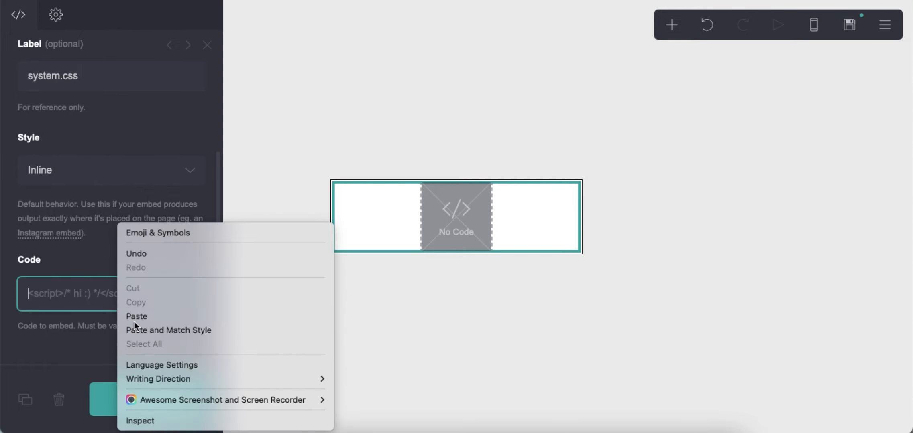
{"action": "left_click", "coordinate": [134, 317]}
- Change the title text in the embed's h1 tag to GIRLS.BLOG
{"action": "scroll", "coordinate": [76, 237], "scroll_direction": "down", "scroll_amount": 4}
{"action": "left_click_drag", "start_coordinate": [104, 242], "coordinate": [143, 236]}
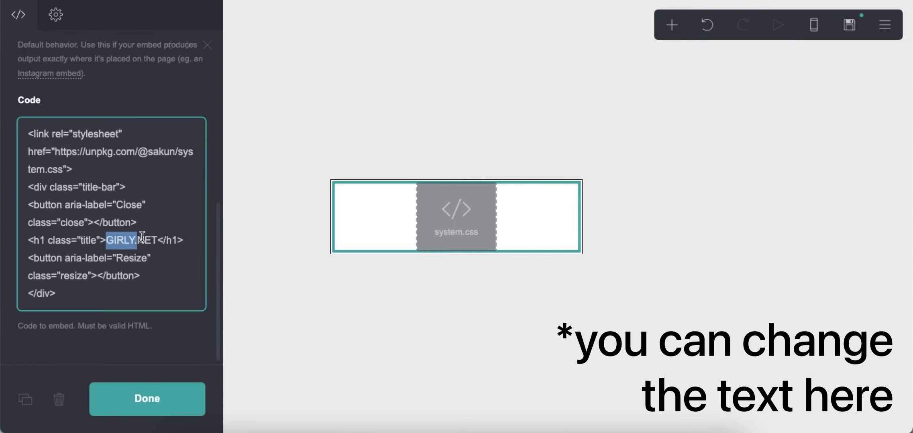
{"action": "type", "text": "GI"}
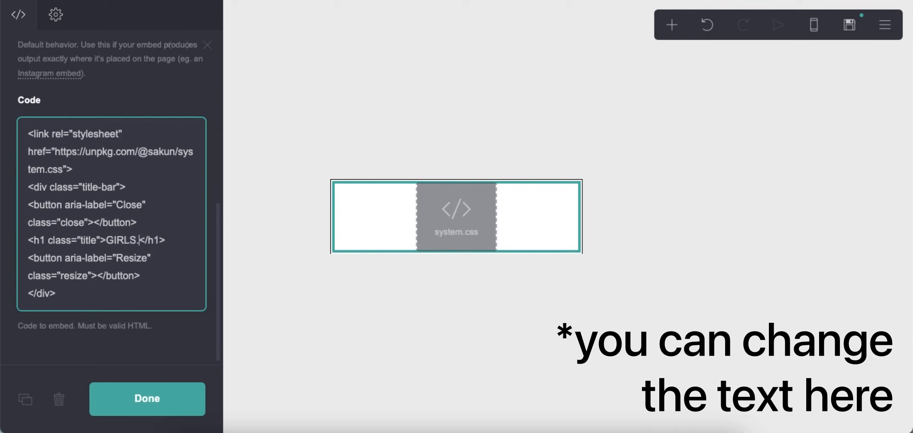
{"action": "type", "text": "RLS.BLOG"}
{"action": "left_click", "coordinate": [433, 325]}
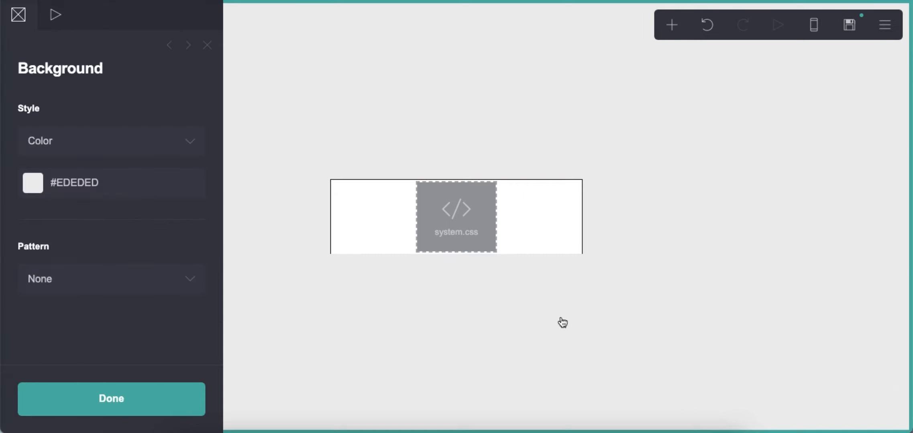
- Save the site as a template, entering "." in its text fields, and view the template's demo
{"action": "left_click", "coordinate": [848, 25]}
{"action": "left_click", "coordinate": [149, 139]}
{"action": "type", "text": "."}
{"action": "left_click", "coordinate": [117, 261]}
{"action": "type", "text": "."}
{"action": "scroll", "coordinate": [117, 262], "scroll_direction": "down", "scroll_amount": 5}
{"action": "left_click", "coordinate": [115, 193]}
{"action": "left_click", "coordinate": [112, 403]}
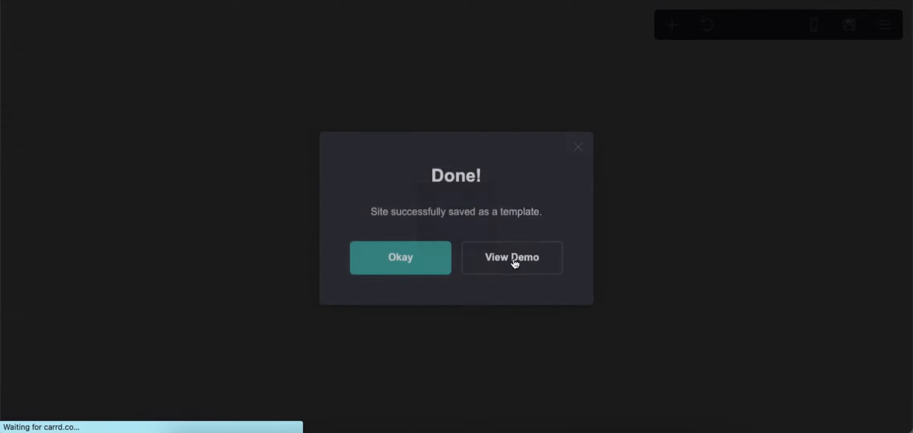
{"action": "left_click", "coordinate": [512, 258]}
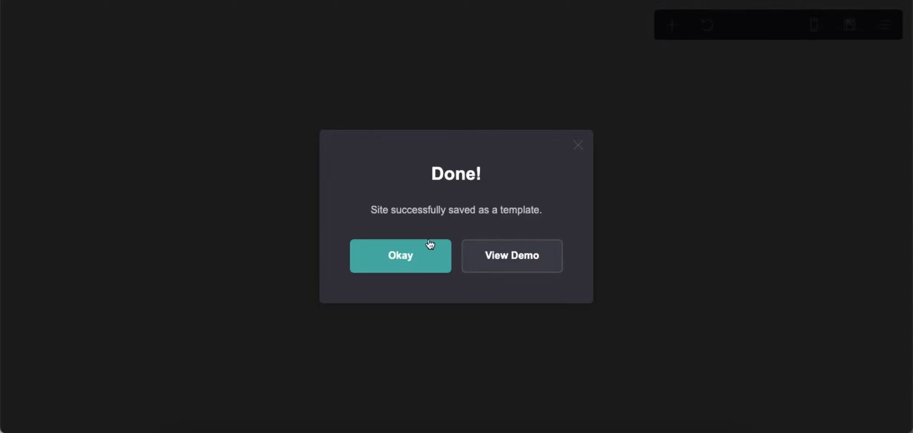
{"action": "left_click", "coordinate": [428, 247]}
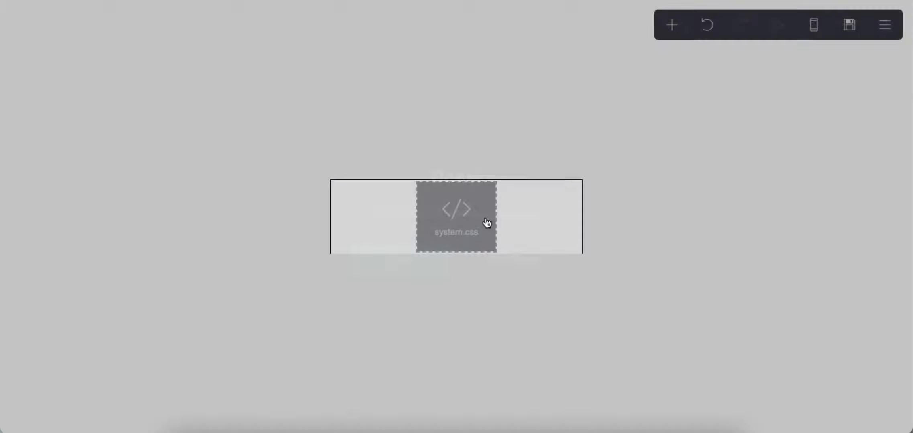
- Add a second container below the first, make it a Columns type and set the left column's width to 45%
{"action": "left_click", "coordinate": [670, 26]}
{"action": "left_click", "coordinate": [572, 303]}
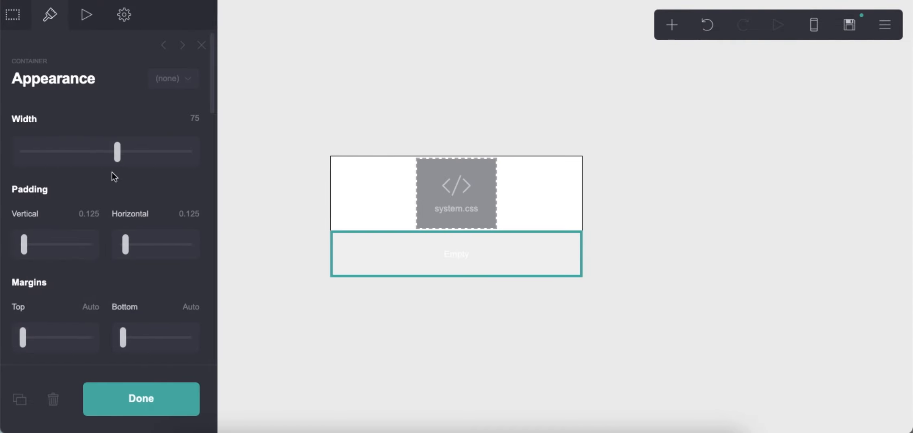
{"action": "left_click", "coordinate": [18, 14]}
{"action": "left_click", "coordinate": [72, 141]}
{"action": "left_click", "coordinate": [83, 150]}
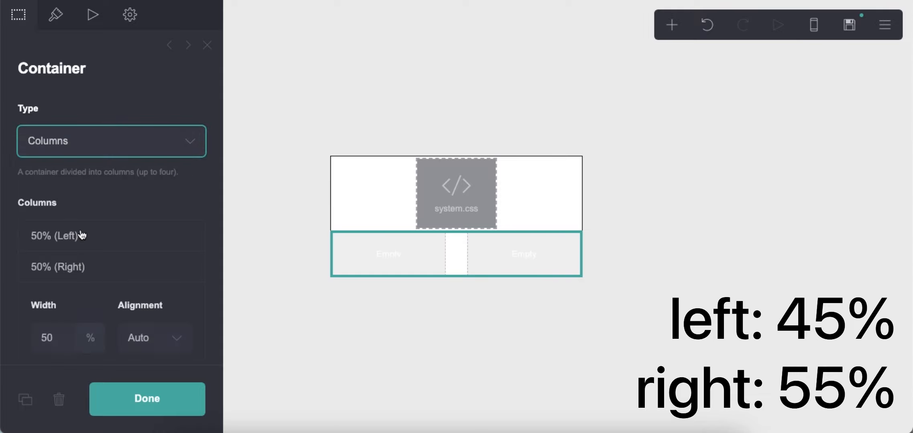
{"action": "double_click", "coordinate": [56, 302]}
{"action": "type", "text": "45"}
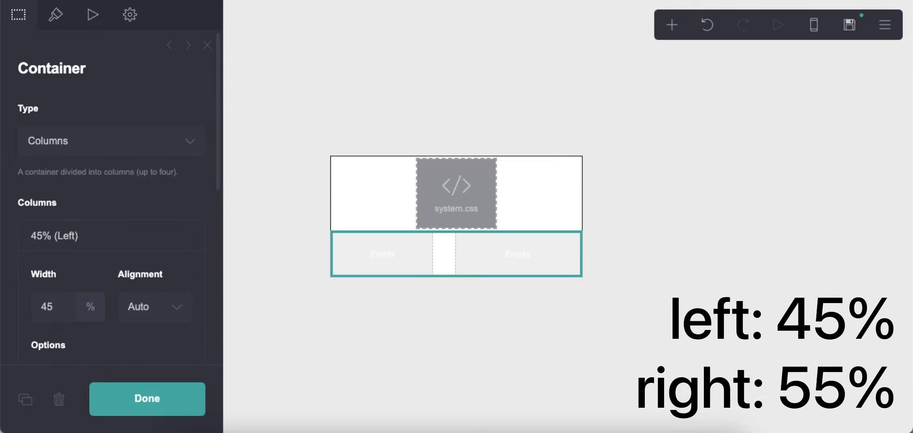
{"action": "left_click", "coordinate": [80, 236]}
- Set the columns container's vertical and horizontal padding to 0.5
{"action": "left_click", "coordinate": [55, 15]}
{"action": "left_click", "coordinate": [99, 214]}
{"action": "key", "text": "BackSpace"}
{"action": "type", "text": "0.5"}
{"action": "key", "text": "Return"}
{"action": "left_click", "coordinate": [192, 217]}
{"action": "type", "text": "0.5"}
{"action": "key", "text": "Return"}
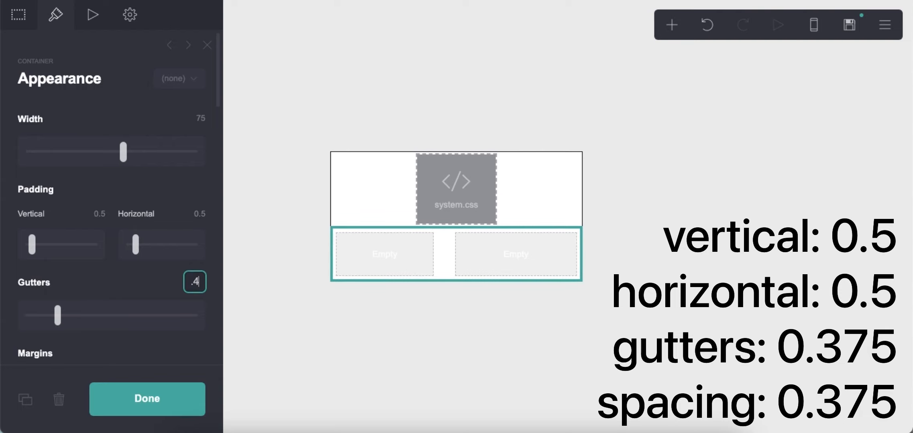
- Set the columns container's gutters and content spacing to 0.375
{"action": "type", "text": ".4"}
{"action": "key", "text": "Return"}
{"action": "scroll", "coordinate": [202, 246], "scroll_direction": "down", "scroll_amount": 10}
{"action": "left_click", "coordinate": [196, 231]}
{"action": "type", "text": ".4"}
{"action": "key", "text": "Return"}
- Turn on the bottom edge of the columns container's border
{"action": "scroll", "coordinate": [196, 231], "scroll_direction": "down", "scroll_amount": 10}
{"action": "scroll", "coordinate": [158, 248], "scroll_direction": "up", "scroll_amount": 10}
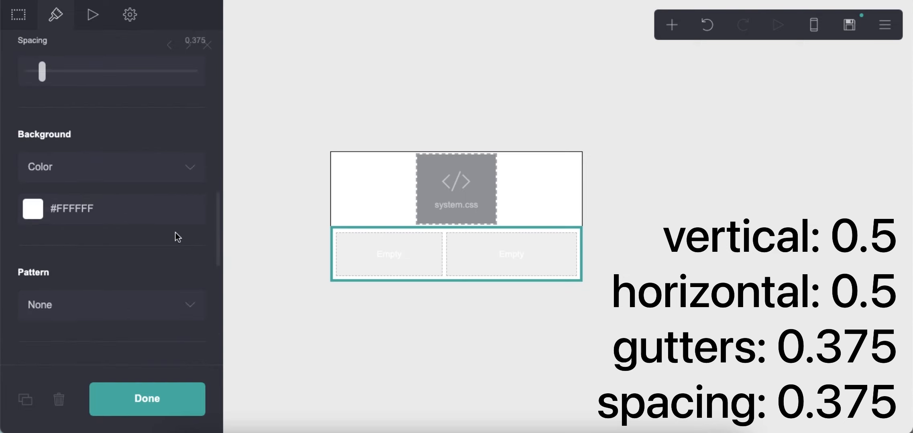
{"action": "scroll", "coordinate": [153, 256], "scroll_direction": "down", "scroll_amount": 10}
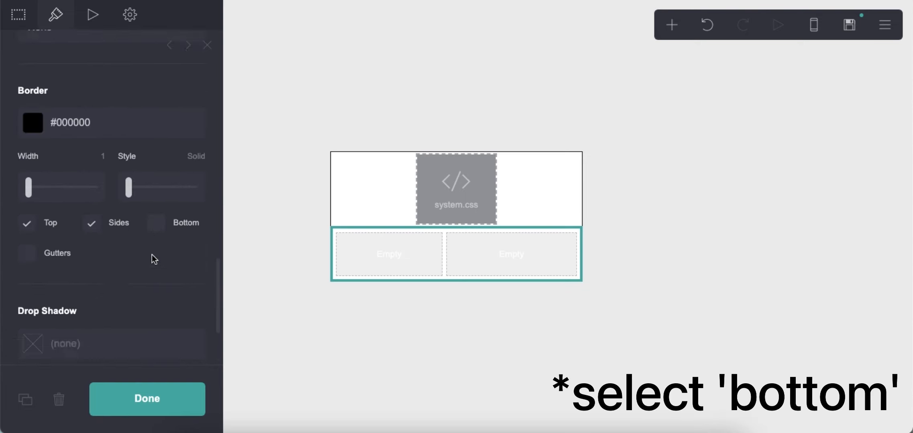
{"action": "left_click", "coordinate": [156, 218]}
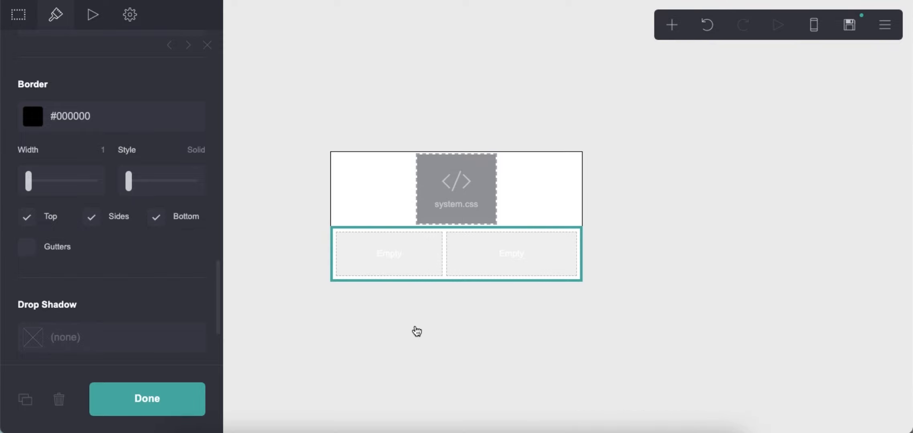
- Switch the columns container's mobile settings to manual and set its mobile layout to Default
{"action": "left_click", "coordinate": [456, 289]}
{"action": "left_click", "coordinate": [388, 262]}
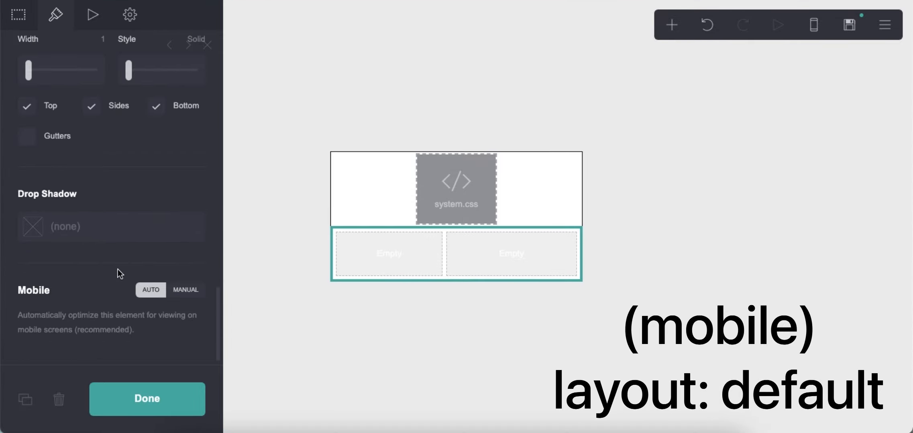
{"action": "left_click", "coordinate": [186, 288]}
{"action": "scroll", "coordinate": [185, 283], "scroll_direction": "down", "scroll_amount": 5}
{"action": "left_click", "coordinate": [105, 216]}
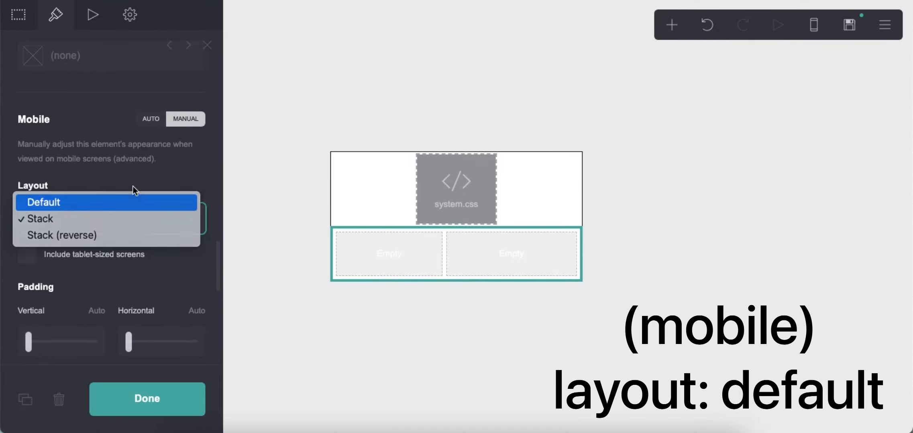
{"action": "left_click", "coordinate": [126, 192]}
{"action": "left_click", "coordinate": [418, 346]}
- Add an image element in the left column and upload the portrait photo from the Downloads folder
{"action": "left_click", "coordinate": [672, 25]}
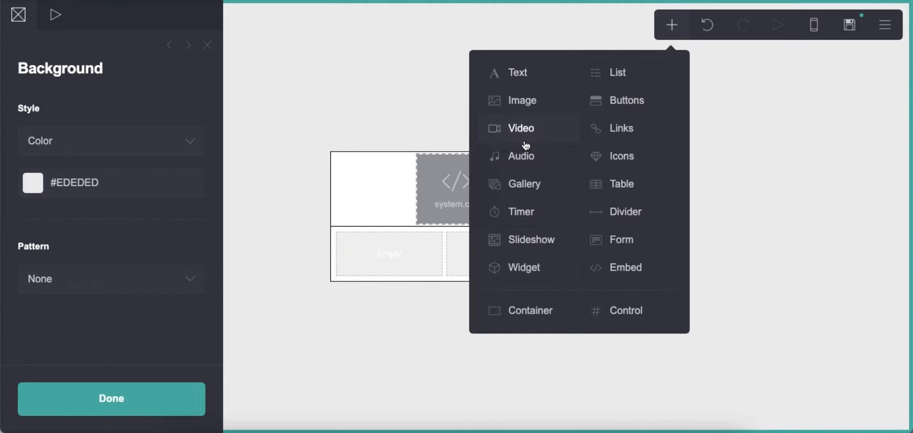
{"action": "left_click", "coordinate": [521, 157]}
{"action": "left_click_drag", "start_coordinate": [429, 261], "coordinate": [393, 186]}
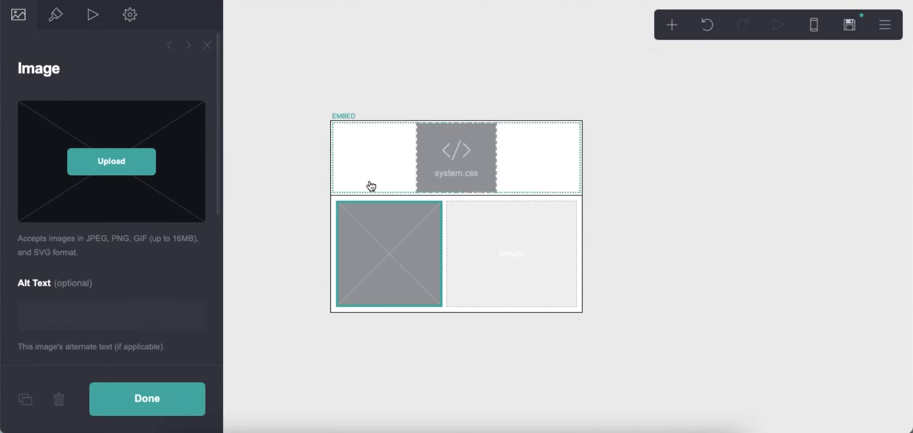
{"action": "left_click", "coordinate": [165, 183]}
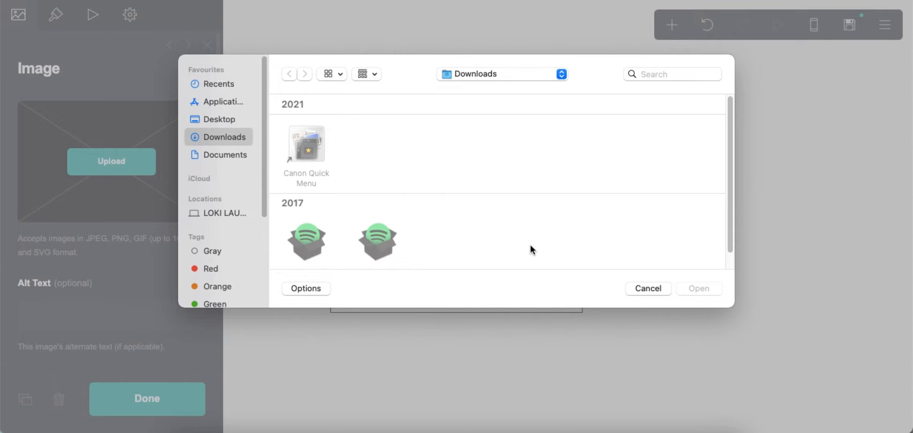
{"action": "scroll", "coordinate": [529, 247], "scroll_direction": "up", "scroll_amount": 15}
{"action": "double_click", "coordinate": [518, 241]}
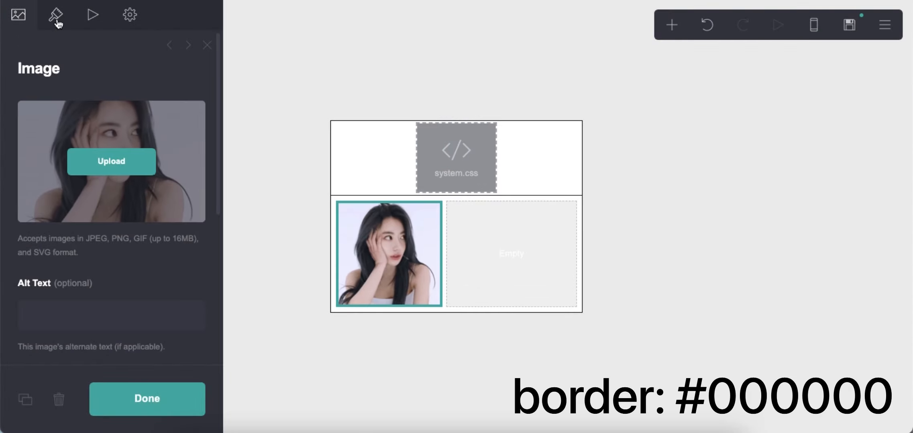
- Give the portrait image a #000000 border
{"action": "left_click", "coordinate": [55, 15]}
{"action": "scroll", "coordinate": [112, 273], "scroll_direction": "down", "scroll_amount": 3}
{"action": "left_click", "coordinate": [121, 293]}
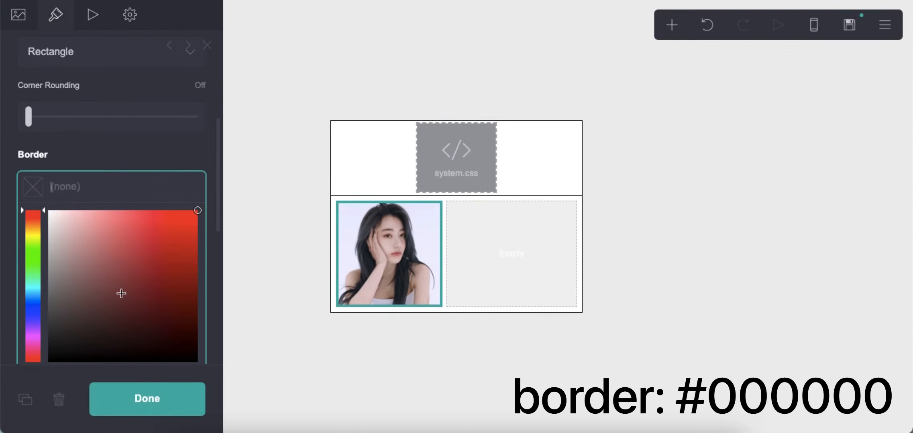
{"action": "key", "text": "super+v"}
{"action": "left_click", "coordinate": [97, 152]}
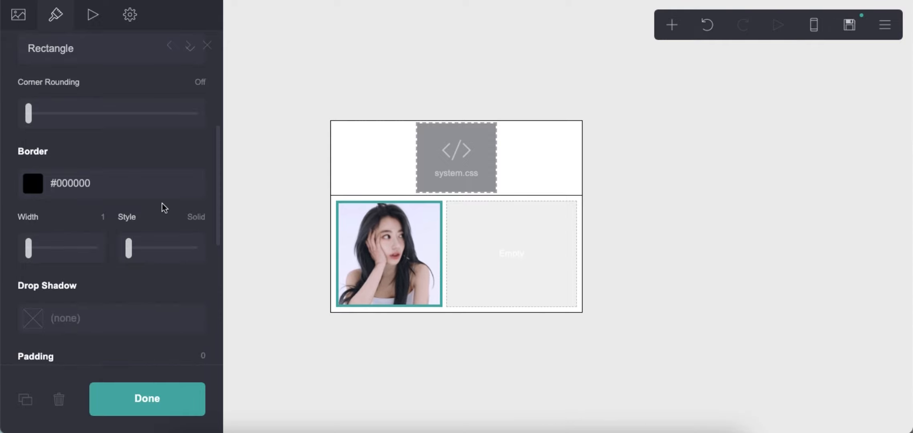
{"action": "scroll", "coordinate": [149, 290], "scroll_direction": "down", "scroll_amount": 5}
{"action": "left_click", "coordinate": [436, 369]}
- Add a text element below the portrait image reading "welcome to my crd ☆°̣̥࿐୨୧ pls read everything ty", including the decorative symbols
{"action": "left_click", "coordinate": [672, 24]}
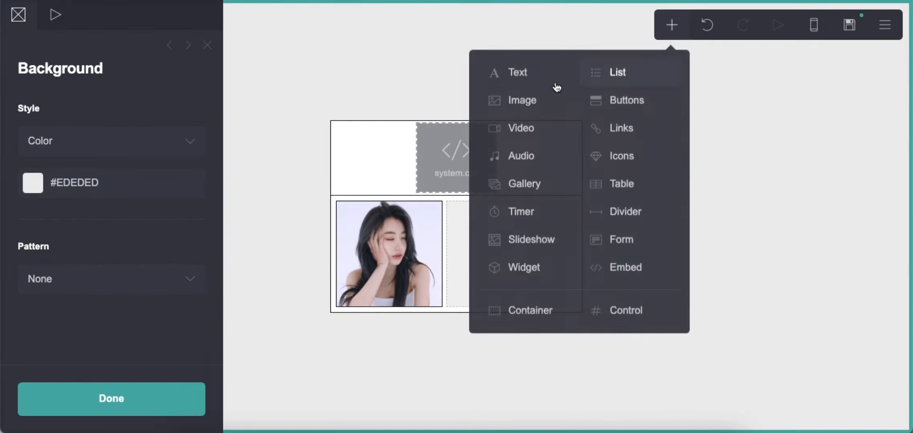
{"action": "left_click", "coordinate": [510, 72]}
{"action": "left_click_drag", "start_coordinate": [414, 316], "coordinate": [391, 307]}
{"action": "left_click", "coordinate": [93, 115]}
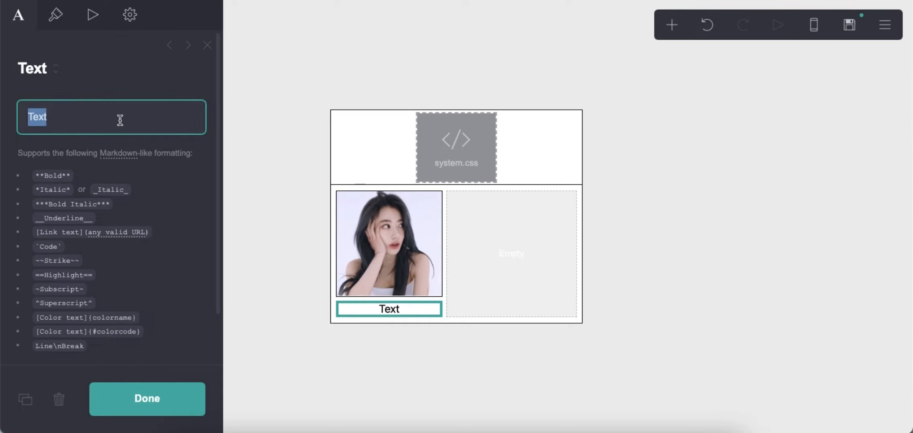
{"action": "type", "text": "welcome to my crd"}
{"action": "right_click", "coordinate": [173, 118]}
{"action": "left_click", "coordinate": [214, 209]}
{"action": "type", "text": "pls read everything ty"}
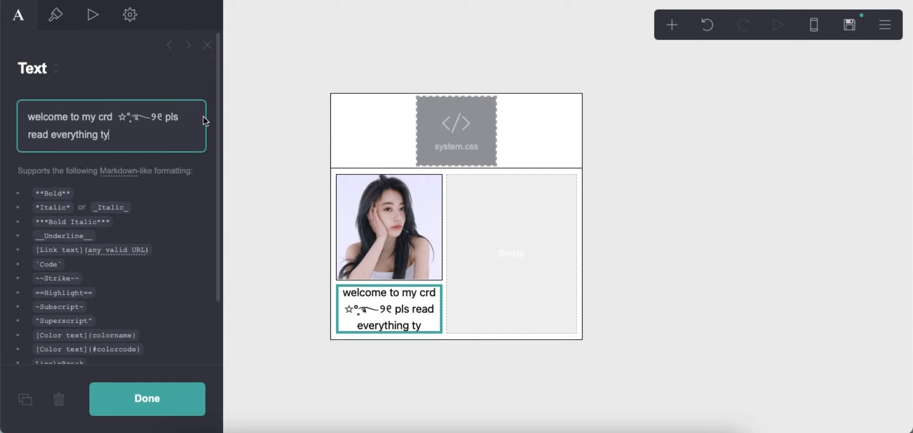
- Set the welcome text's line spacing to 1.25 and its alignment to Center
{"action": "left_click", "coordinate": [56, 15]}
{"action": "scroll", "coordinate": [159, 269], "scroll_direction": "down", "scroll_amount": 3}
{"action": "double_click", "coordinate": [188, 264]}
{"action": "type", "text": "1.25"}
{"action": "scroll", "coordinate": [98, 273], "scroll_direction": "down", "scroll_amount": 6}
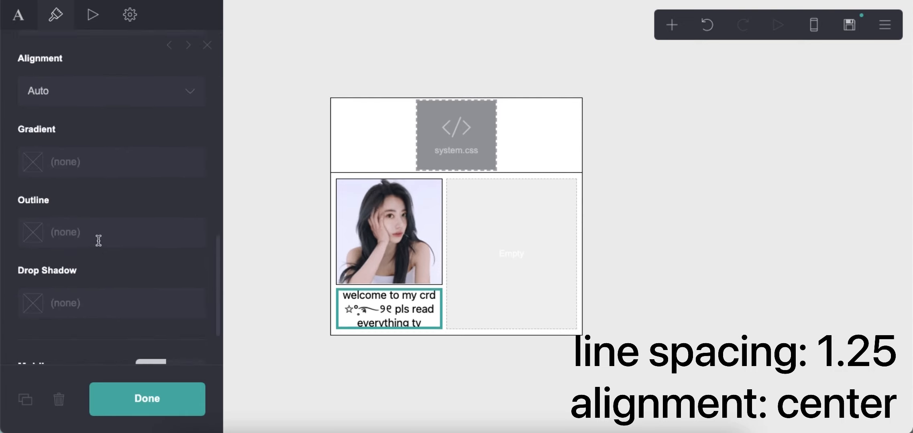
{"action": "scroll", "coordinate": [95, 241], "scroll_direction": "up", "scroll_amount": 3}
{"action": "left_click", "coordinate": [92, 216]}
{"action": "left_click", "coordinate": [83, 248]}
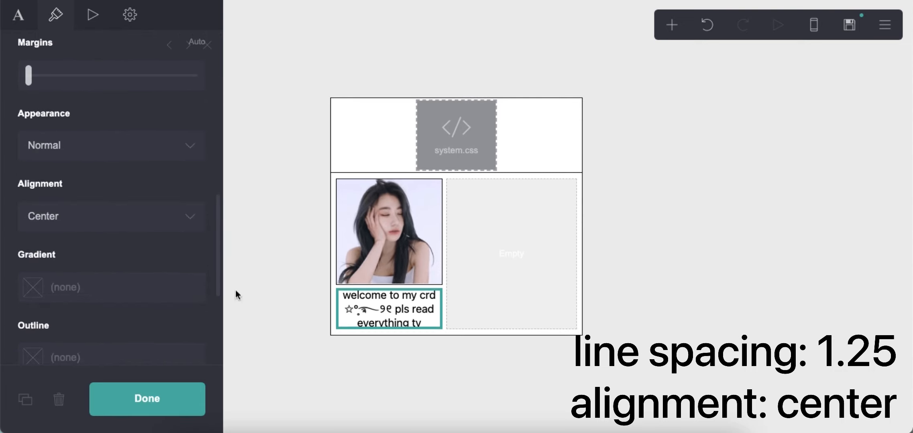
{"action": "left_click", "coordinate": [431, 397]}
- Add an embed element below the columns container and label it "codes"
{"action": "left_click", "coordinate": [670, 26]}
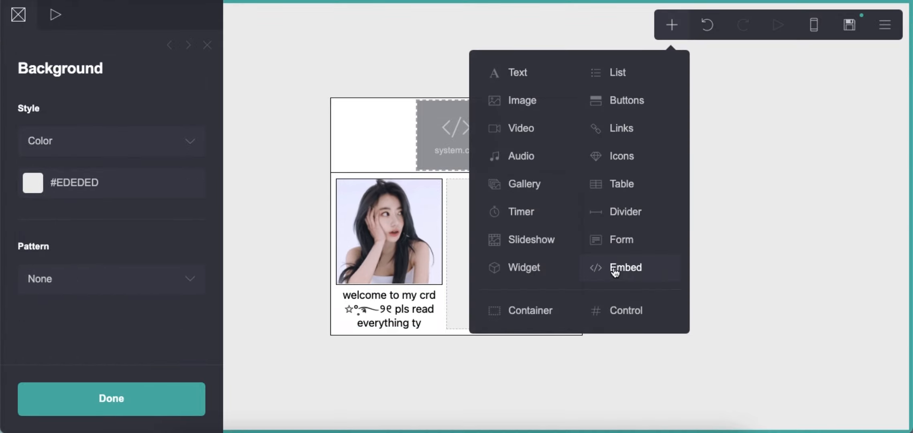
{"action": "left_click", "coordinate": [613, 266]}
{"action": "left_click", "coordinate": [102, 261]}
{"action": "type", "text": "codes"}
{"action": "key", "text": "Return"}
{"action": "scroll", "coordinate": [101, 262], "scroll_direction": "down", "scroll_amount": 5}
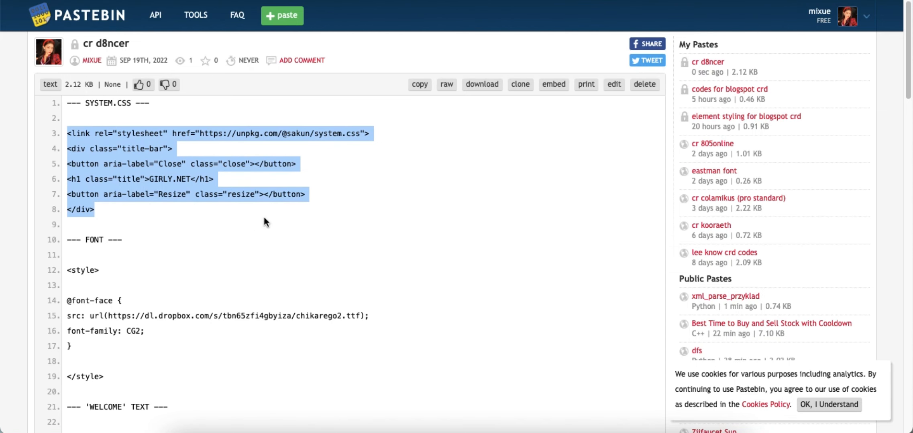
{"action": "scroll", "coordinate": [148, 211], "scroll_direction": "down", "scroll_amount": 3}
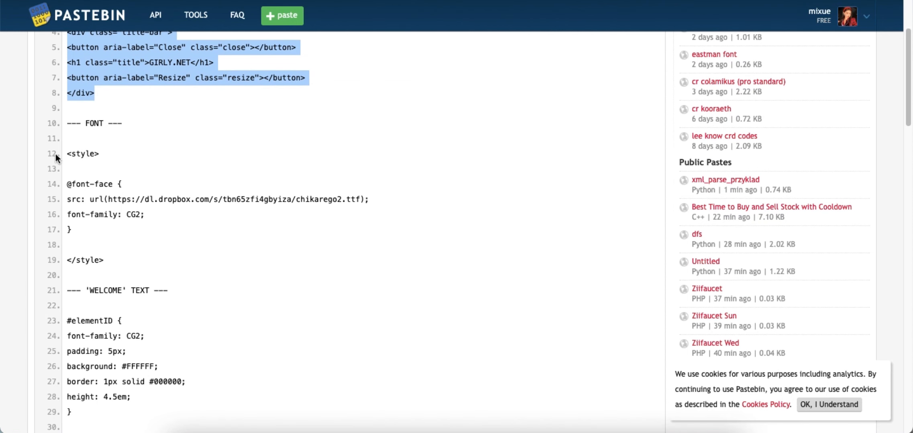
{"action": "left_click_drag", "start_coordinate": [67, 153], "coordinate": [115, 247]}
{"action": "right_click", "coordinate": [120, 198]}
{"action": "left_click", "coordinate": [144, 224]}
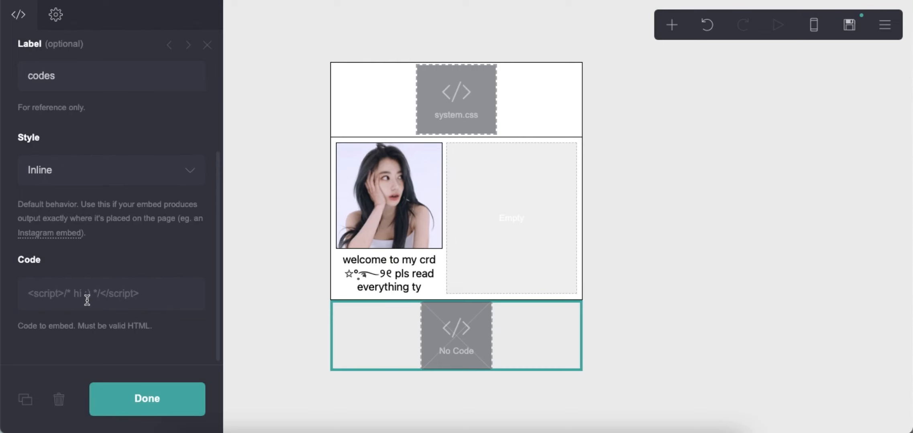
{"action": "right_click", "coordinate": [87, 300]}
{"action": "left_click", "coordinate": [122, 316]}
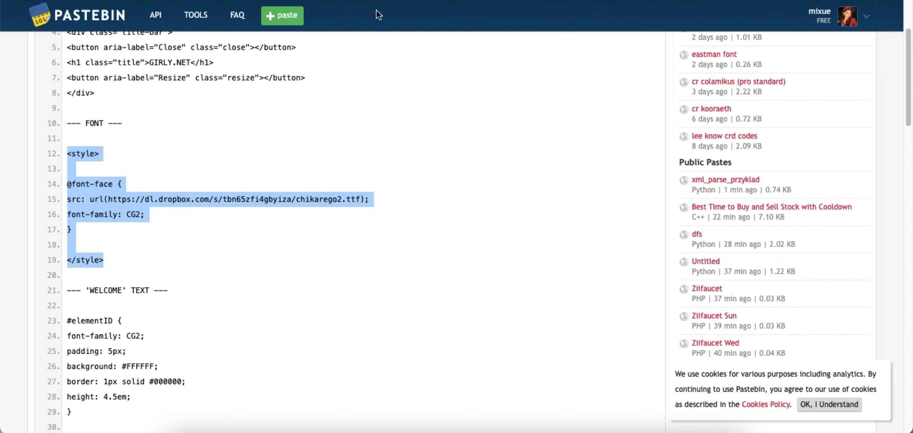
{"action": "left_click", "coordinate": [200, 198]}
{"action": "scroll", "coordinate": [111, 113], "scroll_direction": "down", "scroll_amount": 6}
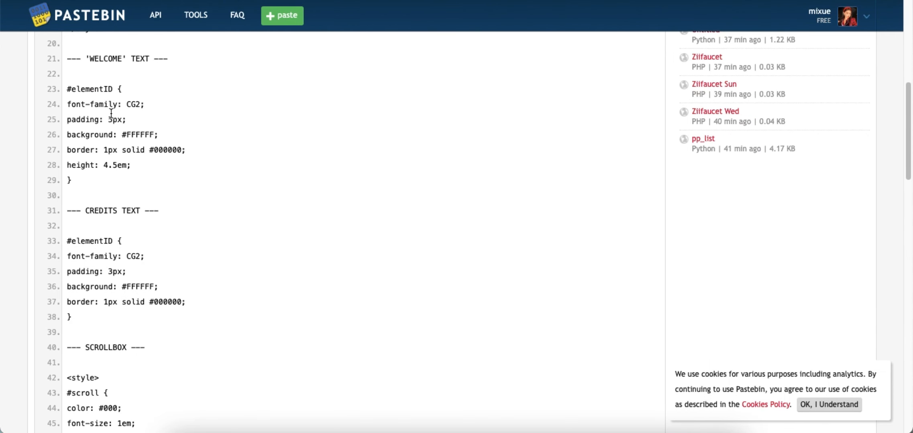
{"action": "left_click_drag", "start_coordinate": [65, 87], "coordinate": [97, 180]}
{"action": "right_click", "coordinate": [110, 127]}
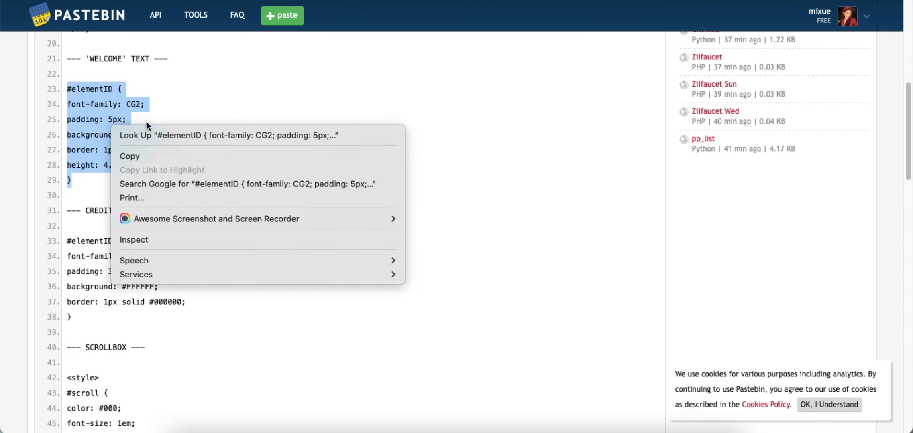
{"action": "left_click", "coordinate": [132, 156]}
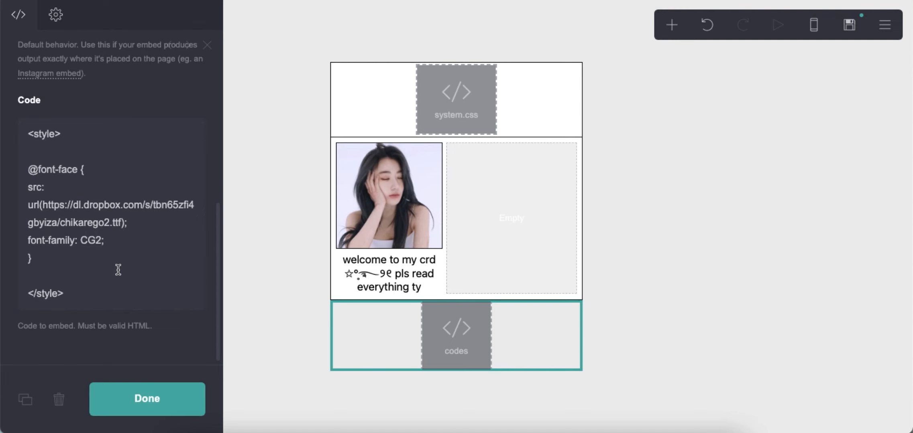
{"action": "left_click", "coordinate": [118, 270]}
{"action": "key", "text": "Return"}
{"action": "key", "text": "Return"}
{"action": "key", "text": "Return"}
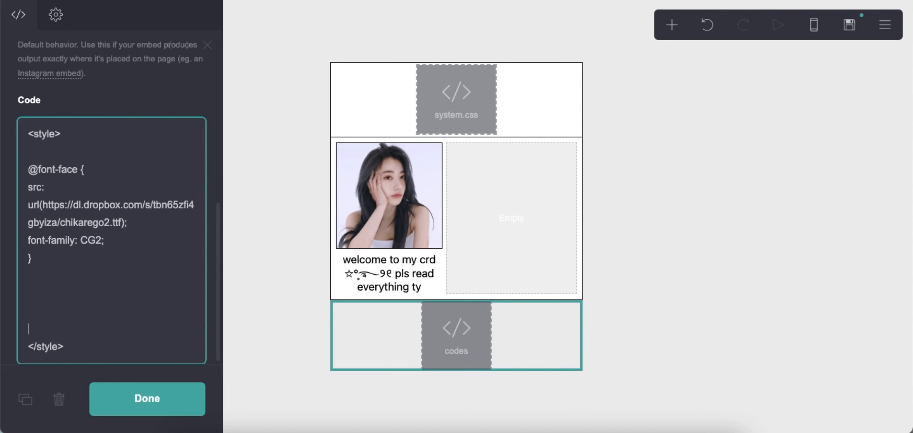
{"action": "right_click", "coordinate": [57, 292]}
{"action": "left_click", "coordinate": [75, 301]}
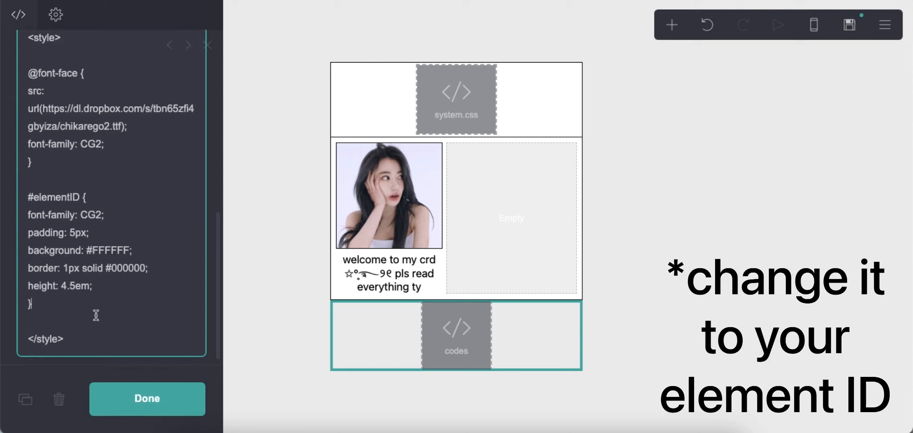
- Look up the welcome text's element ID and replace elementID in the codes embed's rule with text01
{"action": "left_click", "coordinate": [369, 273]}
{"action": "left_click", "coordinate": [128, 24]}
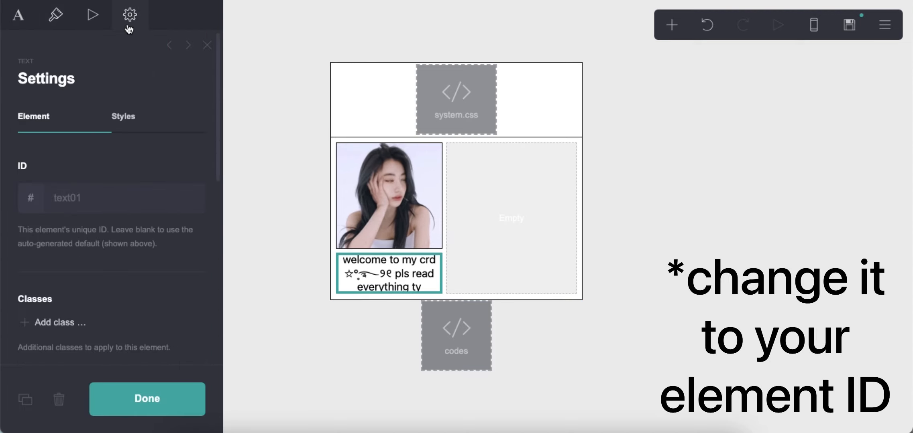
{"action": "left_click", "coordinate": [438, 357]}
{"action": "scroll", "coordinate": [101, 309], "scroll_direction": "down", "scroll_amount": 10}
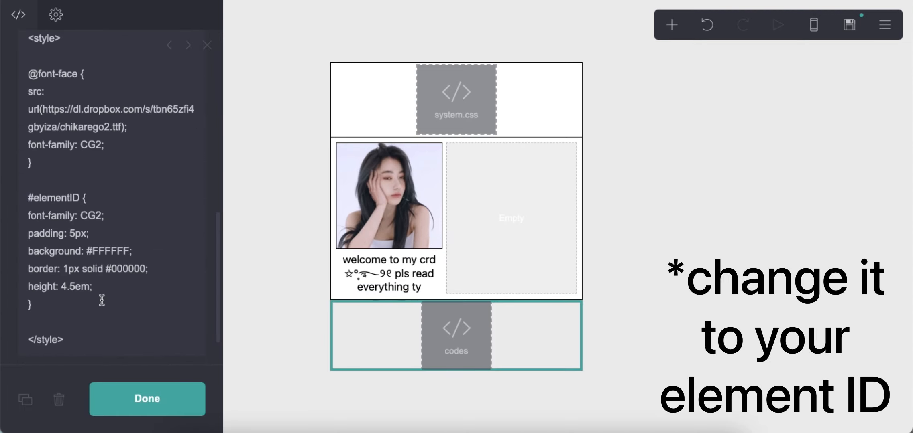
{"action": "double_click", "coordinate": [49, 198]}
{"action": "type", "text": "text01"}
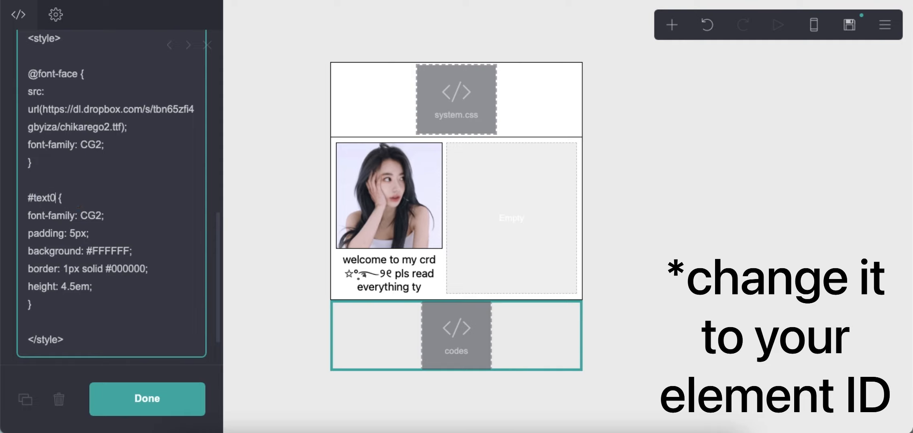
- Save the site as a template and dismiss the confirmation
{"action": "left_click", "coordinate": [849, 25]}
{"action": "left_click", "coordinate": [143, 399]}
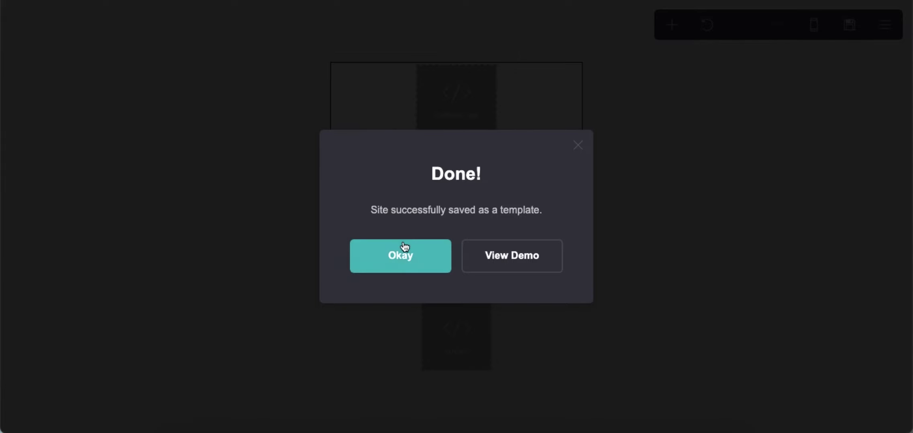
{"action": "left_click", "coordinate": [403, 249]}
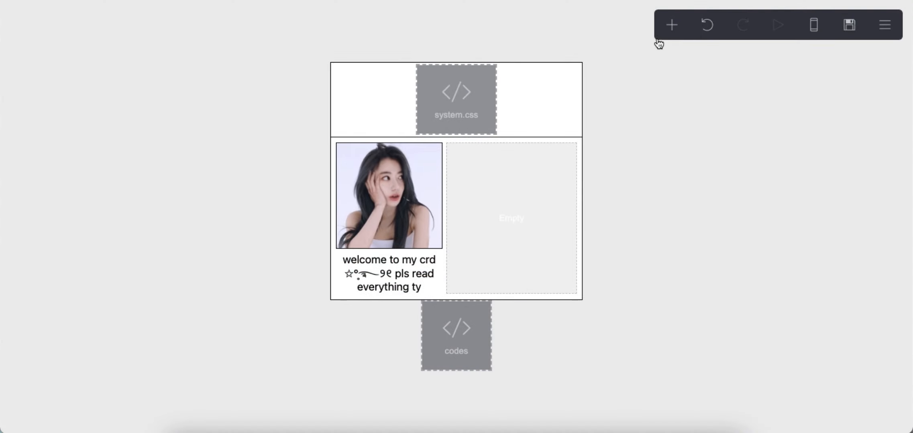
- Add an embed element in the empty right column and label it "scroll"
{"action": "left_click", "coordinate": [672, 25]}
{"action": "left_click", "coordinate": [616, 267]}
{"action": "left_click_drag", "start_coordinate": [455, 363], "coordinate": [512, 181]}
{"action": "double_click", "coordinate": [136, 80]}
{"action": "type", "text": "scroll"}
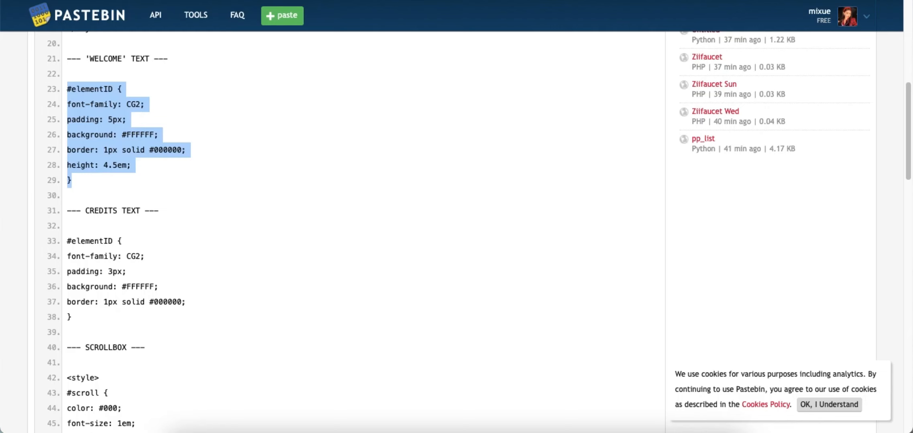
- Copy the whole SCROLLBOX code from Pastebin, from its style tag to the final closing div, and paste it into the scroll embed
{"action": "left_click", "coordinate": [93, 272]}
{"action": "scroll", "coordinate": [95, 261], "scroll_direction": "down", "scroll_amount": 5}
{"action": "left_click_drag", "start_coordinate": [68, 158], "coordinate": [238, 305]}
{"action": "scroll", "coordinate": [162, 222], "scroll_direction": "down", "scroll_amount": 15}
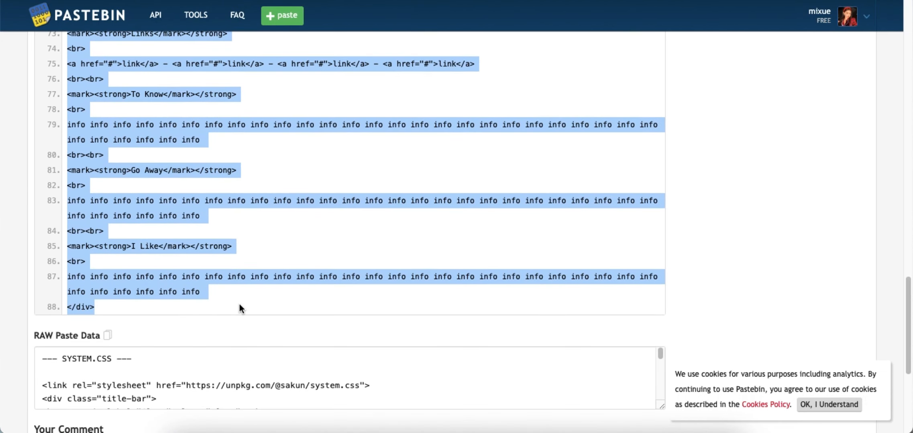
{"action": "right_click", "coordinate": [248, 231]}
{"action": "left_click", "coordinate": [269, 263]}
{"action": "key", "text": "ctrl+Tab"}
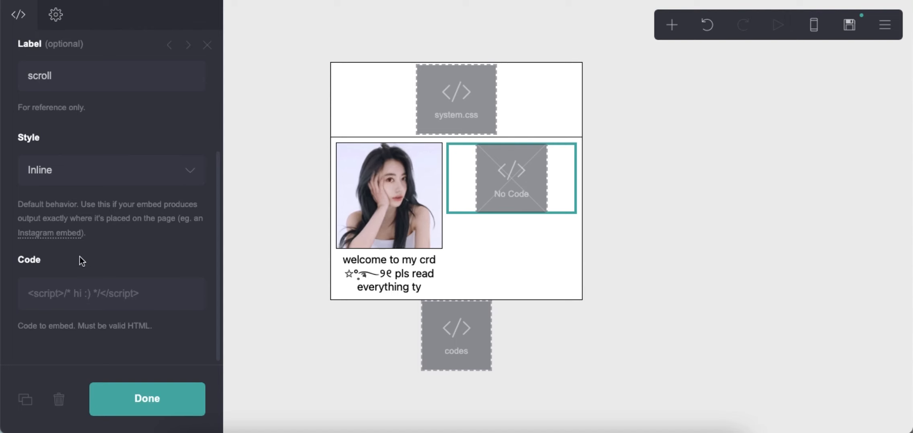
{"action": "right_click", "coordinate": [66, 289]}
{"action": "left_click", "coordinate": [88, 317]}
- Replace the first placeholder words under About Me in the scroll embed's code with a short "hi i'm" greeting and the owner's name
{"action": "scroll", "coordinate": [85, 283], "scroll_direction": "down", "scroll_amount": 10}
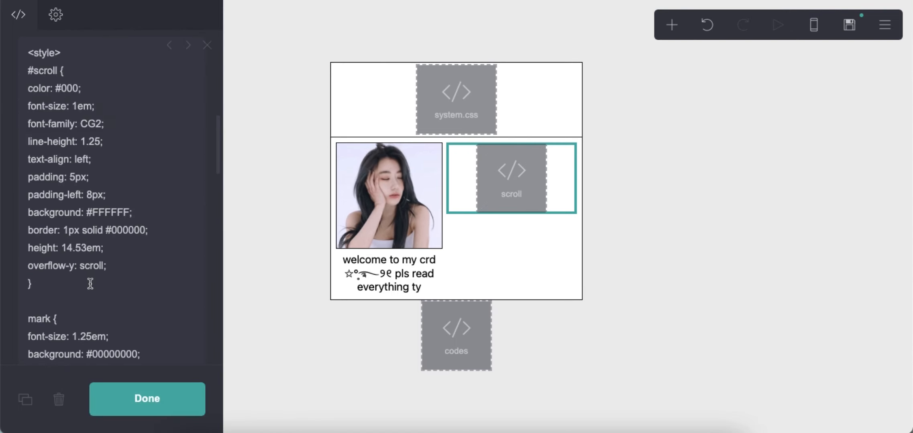
{"action": "scroll", "coordinate": [124, 295], "scroll_direction": "down", "scroll_amount": 5}
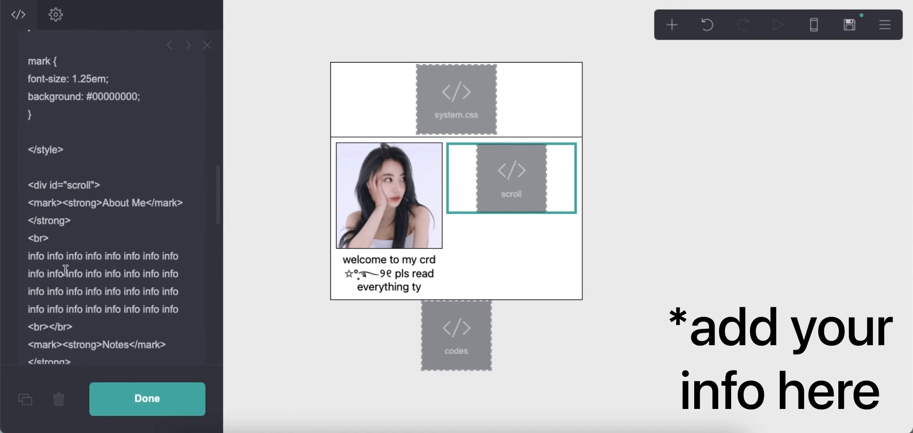
{"action": "left_click_drag", "start_coordinate": [28, 235], "coordinate": [188, 284]}
{"action": "left_click", "coordinate": [126, 268]}
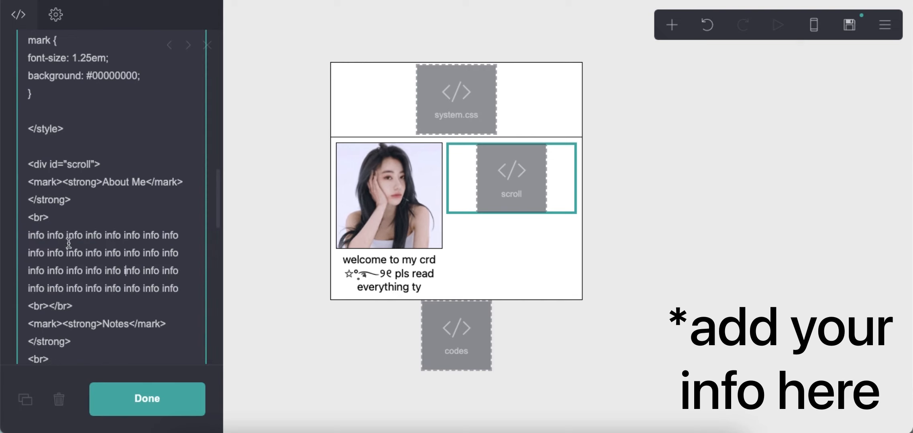
{"action": "left_click_drag", "start_coordinate": [82, 235], "coordinate": [28, 235]}
{"action": "type", "text": "hi i'm j"}
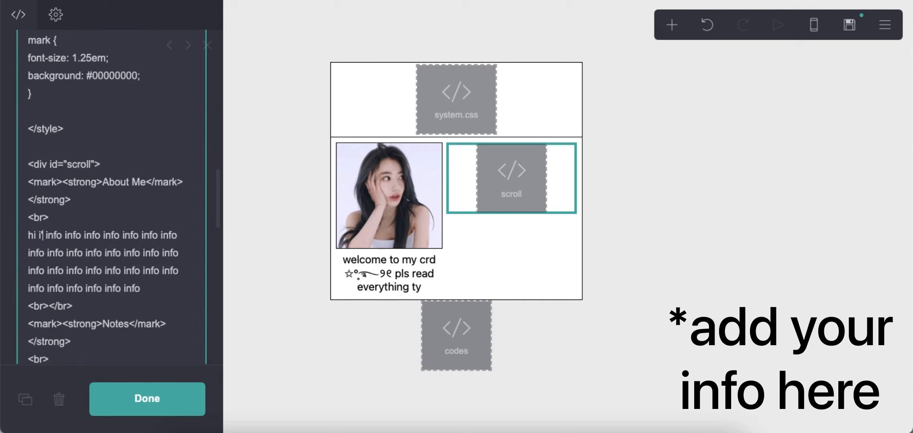
{"action": "type", "text": "ia!"}
{"action": "scroll", "coordinate": [116, 267], "scroll_direction": "down", "scroll_amount": 4}
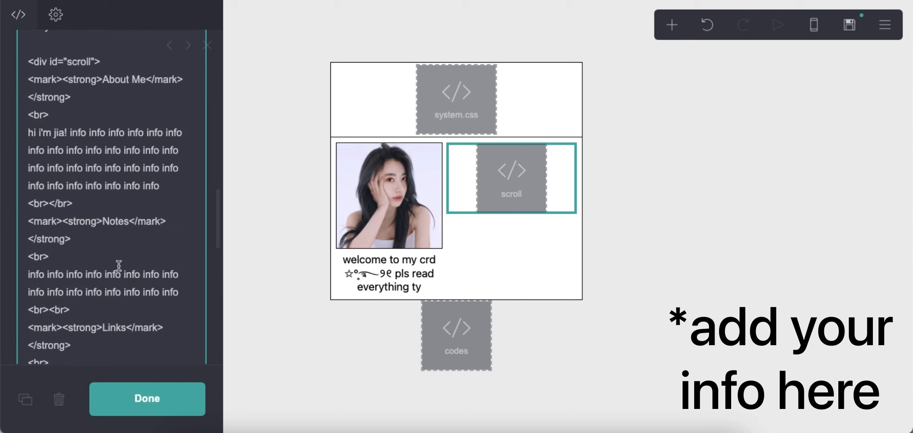
{"action": "left_click_drag", "start_coordinate": [30, 253], "coordinate": [181, 253]}
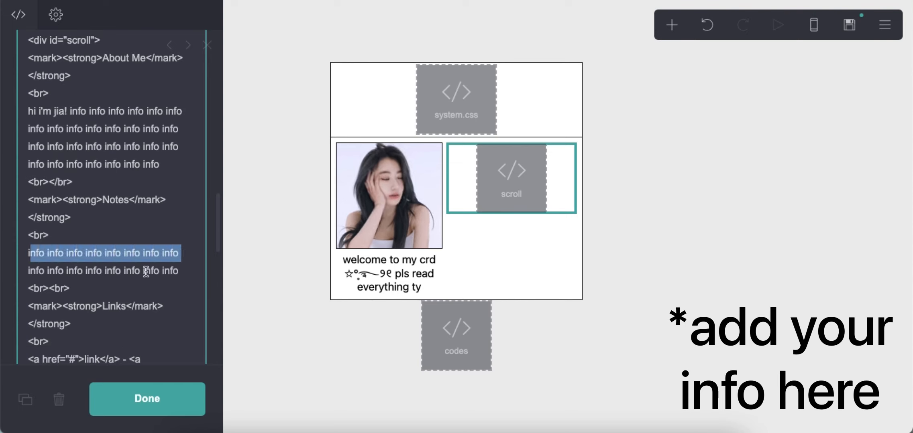
{"action": "left_click_drag", "start_coordinate": [23, 252], "coordinate": [215, 276]}
{"action": "left_click", "coordinate": [113, 280]}
{"action": "scroll", "coordinate": [113, 277], "scroll_direction": "down", "scroll_amount": 3}
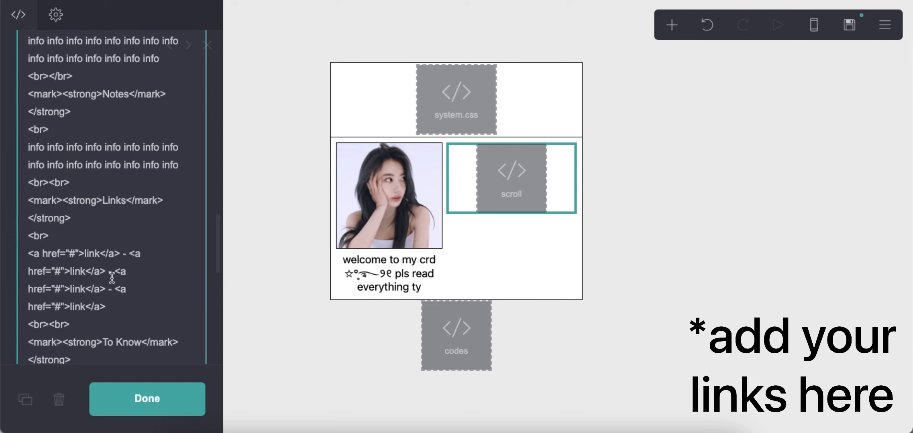
{"action": "type", "text": "https:"}
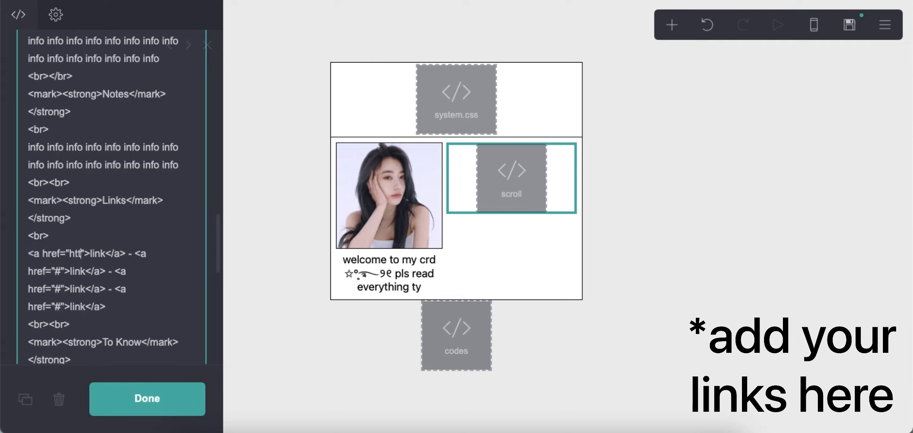
{"action": "type", "text": "//twitter.com\">"}
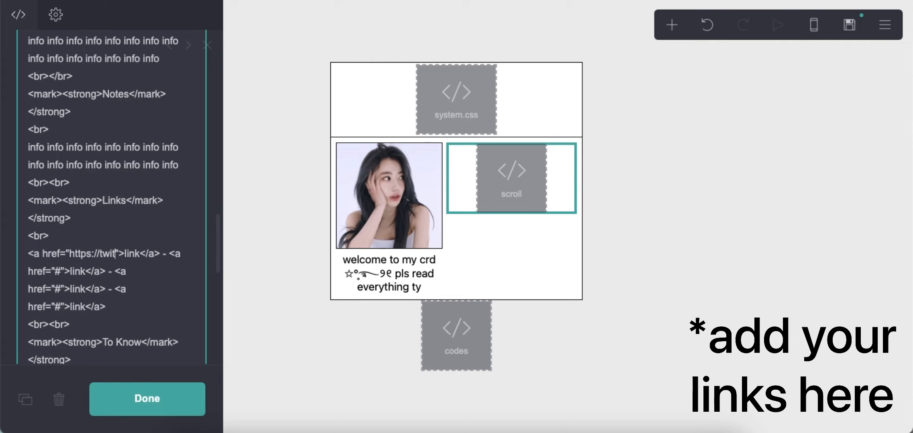
{"action": "type", "text": "twt"}
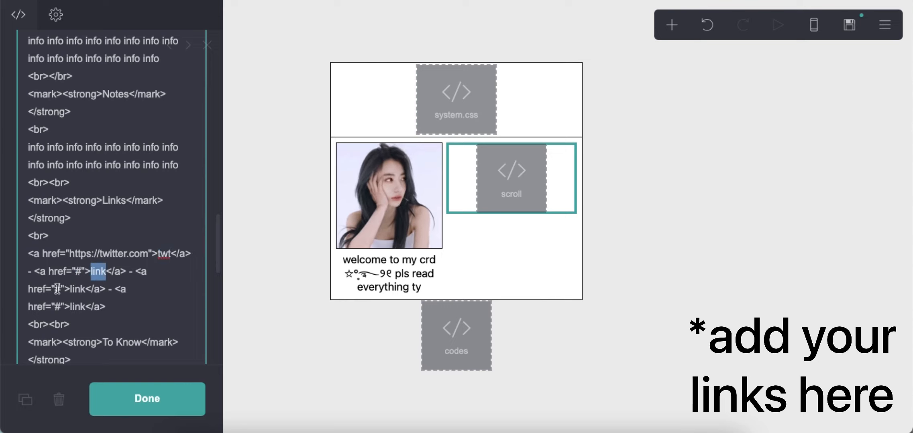
{"action": "left_click", "coordinate": [130, 302]}
{"action": "scroll", "coordinate": [136, 300], "scroll_direction": "down", "scroll_amount": 5}
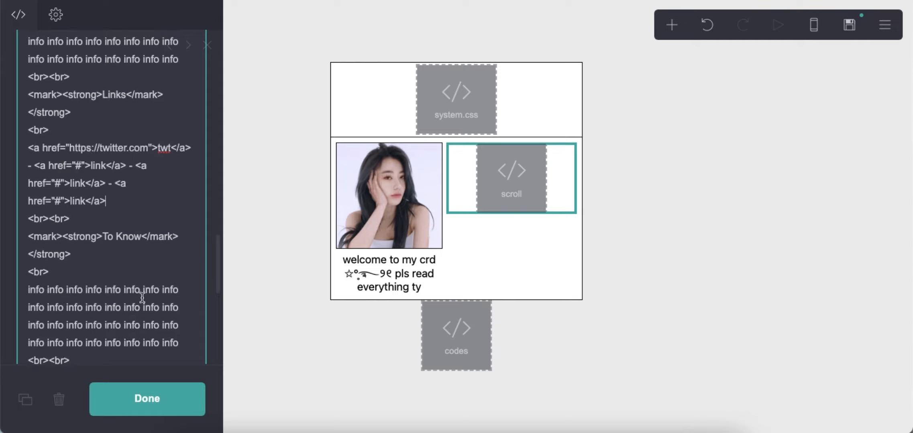
{"action": "scroll", "coordinate": [41, 236], "scroll_direction": "down", "scroll_amount": 8}
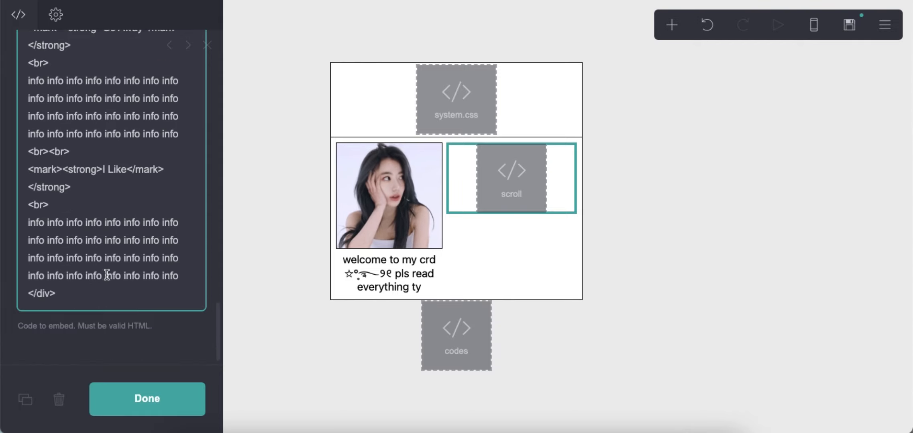
- Save the site as a template, check the scrollbox on the live page, and close the save confirmation
{"action": "left_click", "coordinate": [849, 25]}
{"action": "left_click", "coordinate": [143, 399]}
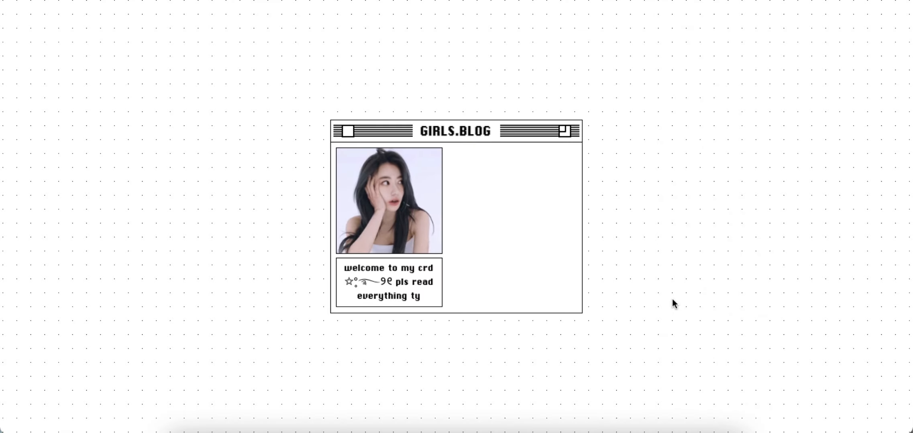
{"action": "left_click_drag", "start_coordinate": [572, 186], "coordinate": [586, 164]}
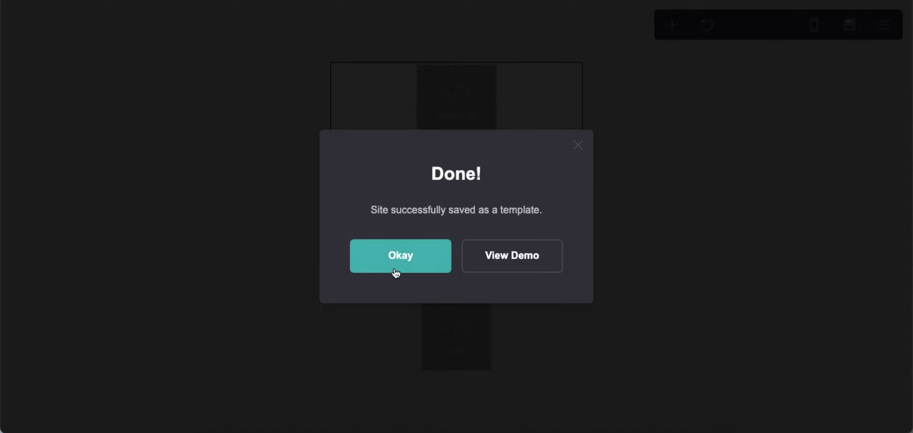
{"action": "left_click", "coordinate": [395, 266]}
- Add a container directly below the main window container, above the codes embed, and set its width to 18
{"action": "left_click", "coordinate": [670, 25]}
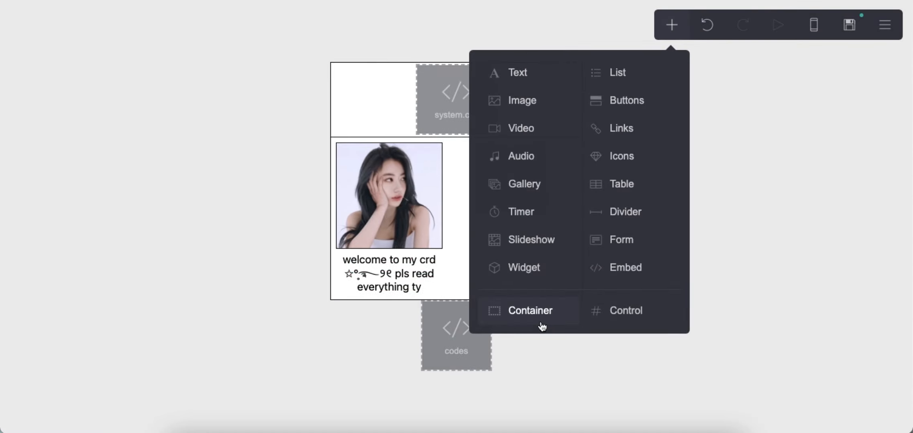
{"action": "left_click", "coordinate": [539, 326]}
{"action": "left_click_drag", "start_coordinate": [417, 371], "coordinate": [406, 274]}
{"action": "scroll", "coordinate": [60, 177], "scroll_direction": "down", "scroll_amount": 4}
{"action": "scroll", "coordinate": [83, 185], "scroll_direction": "up", "scroll_amount": 10}
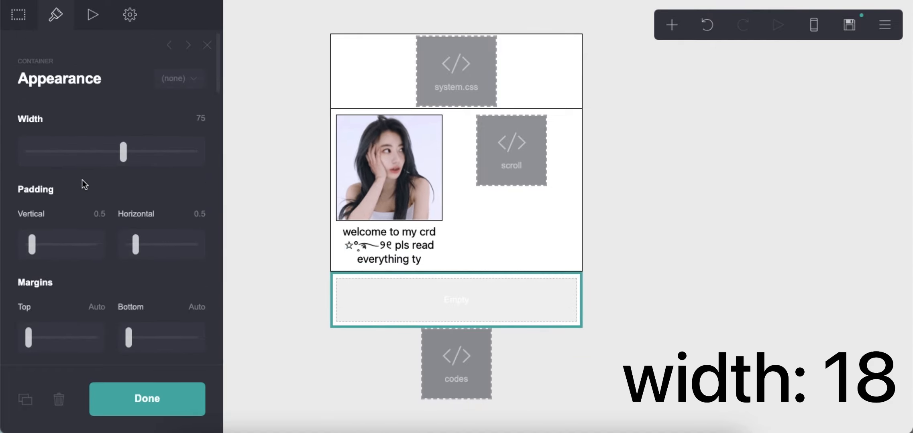
{"action": "type", "text": "18"}
{"action": "key", "text": "Return"}
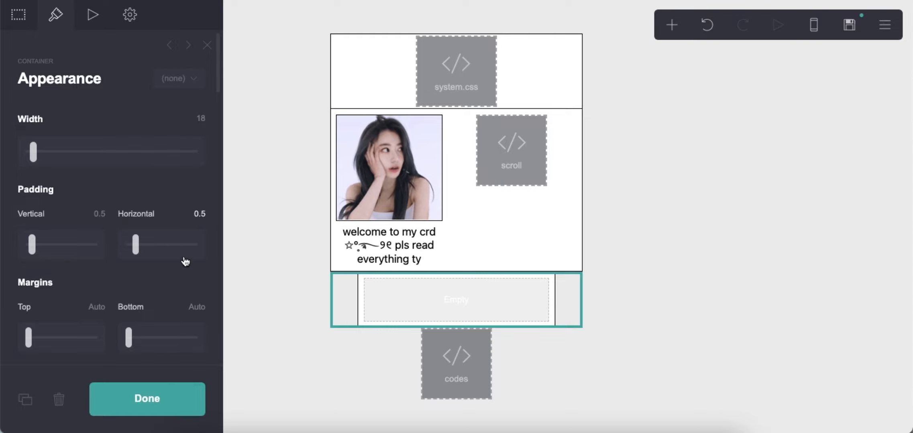
- Remove the top border of the new narrow container, keeping its side and bottom borders
{"action": "scroll", "coordinate": [158, 259], "scroll_direction": "down", "scroll_amount": 10}
{"action": "scroll", "coordinate": [83, 287], "scroll_direction": "down", "scroll_amount": 6}
{"action": "left_click", "coordinate": [27, 161]}
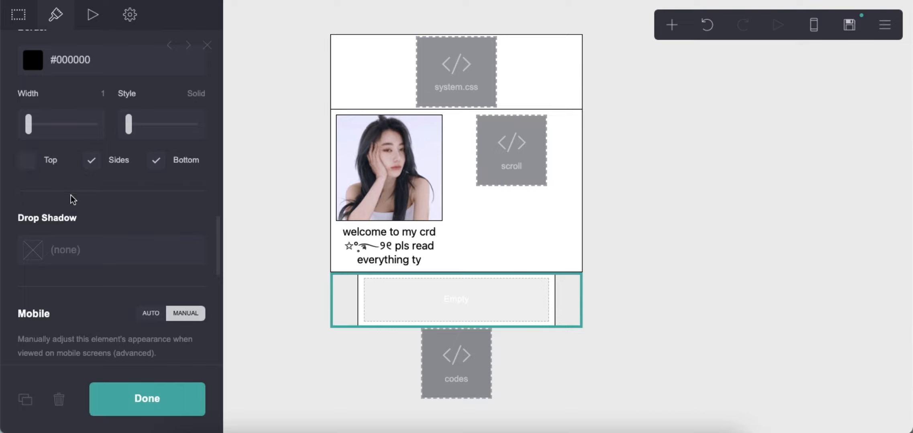
{"action": "left_click", "coordinate": [754, 337]}
- Add a text element inside the narrow container with a 2022 "all rights reserved" copyright line naming the site owner's handle
{"action": "left_click", "coordinate": [672, 25]}
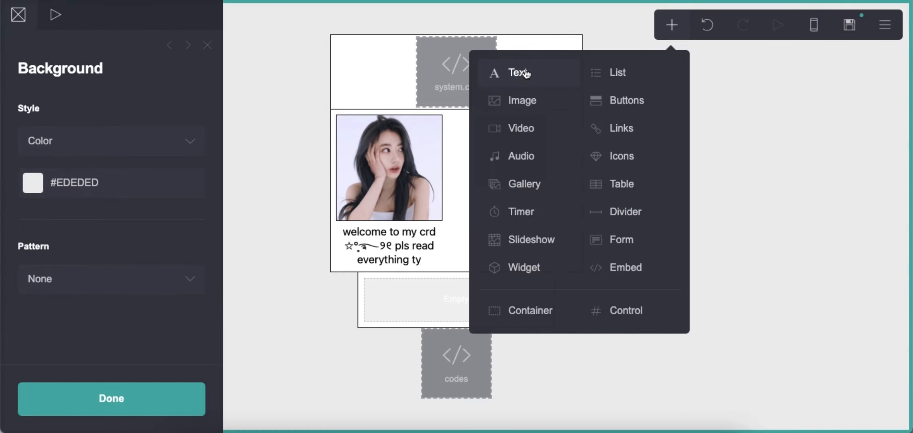
{"action": "left_click", "coordinate": [523, 73]}
{"action": "left_click_drag", "start_coordinate": [388, 389], "coordinate": [426, 301]}
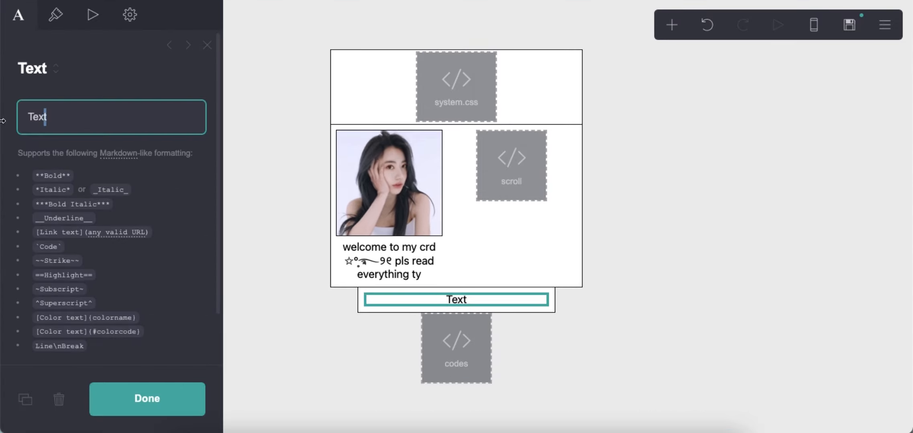
{"action": "right_click", "coordinate": [77, 112]}
{"action": "left_click", "coordinate": [158, 225]}
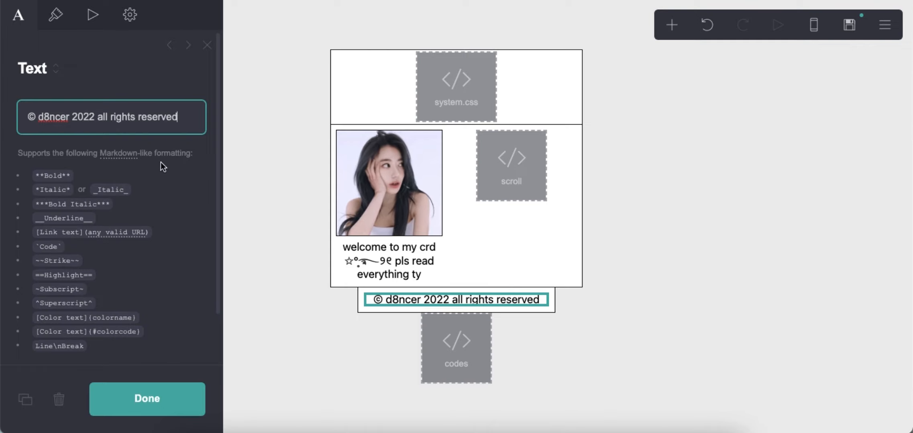
{"action": "left_click", "coordinate": [58, 18]}
{"action": "scroll", "coordinate": [149, 265], "scroll_direction": "down", "scroll_amount": 5}
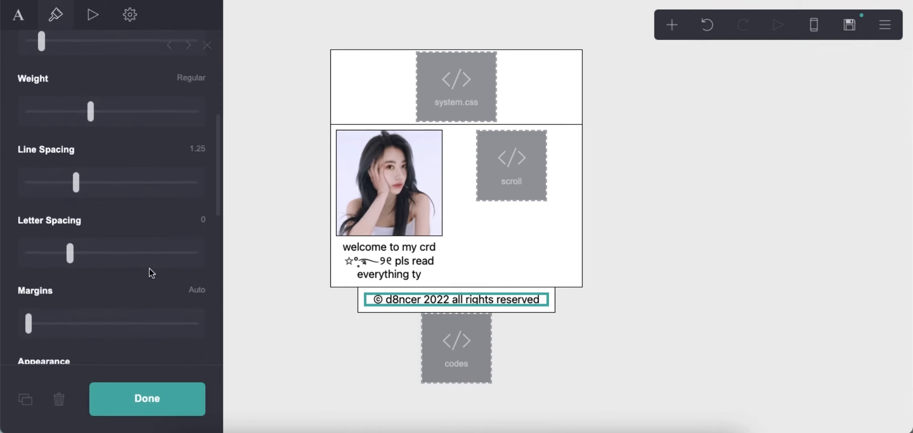
{"action": "left_click", "coordinate": [787, 264]}
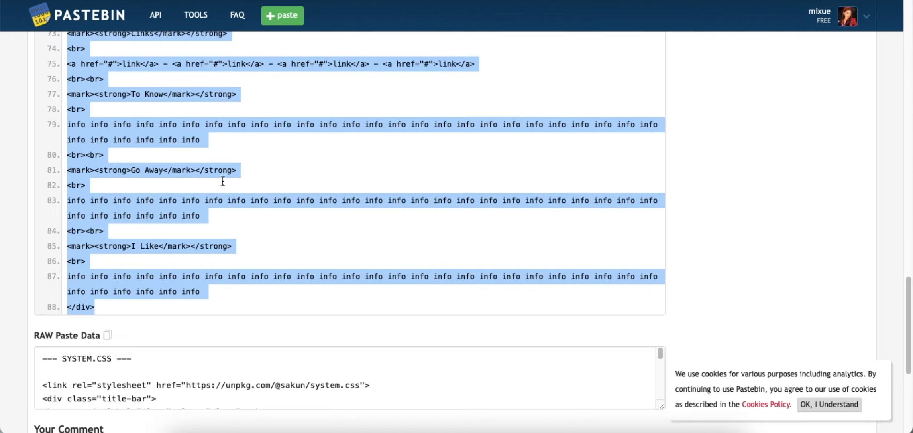
- Copy the whole #elementID rule under CREDITS TEXT from the Pastebin page
{"action": "left_click", "coordinate": [165, 209]}
{"action": "scroll", "coordinate": [165, 209], "scroll_direction": "up", "scroll_amount": 20}
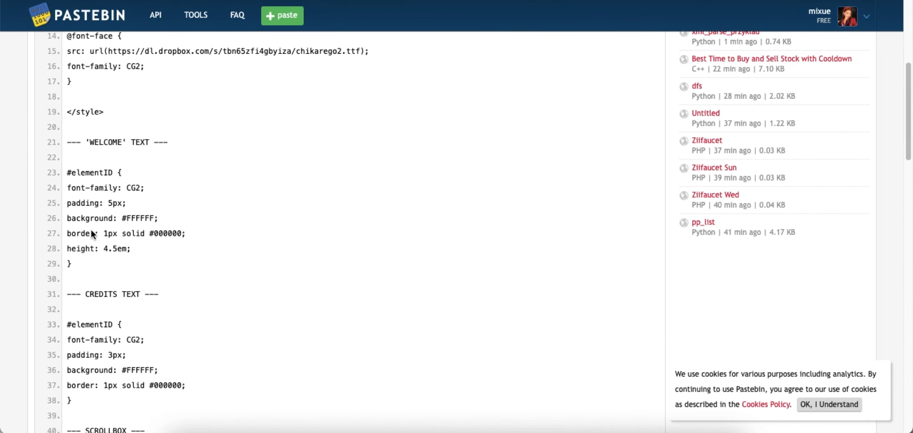
{"action": "scroll", "coordinate": [119, 276], "scroll_direction": "down", "scroll_amount": 6}
{"action": "left_click_drag", "start_coordinate": [68, 93], "coordinate": [88, 168]}
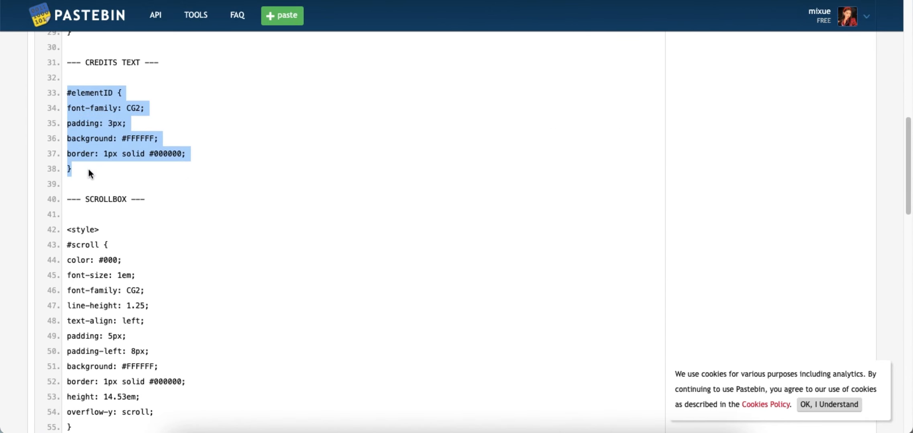
{"action": "right_click", "coordinate": [107, 119]}
{"action": "left_click", "coordinate": [121, 147]}
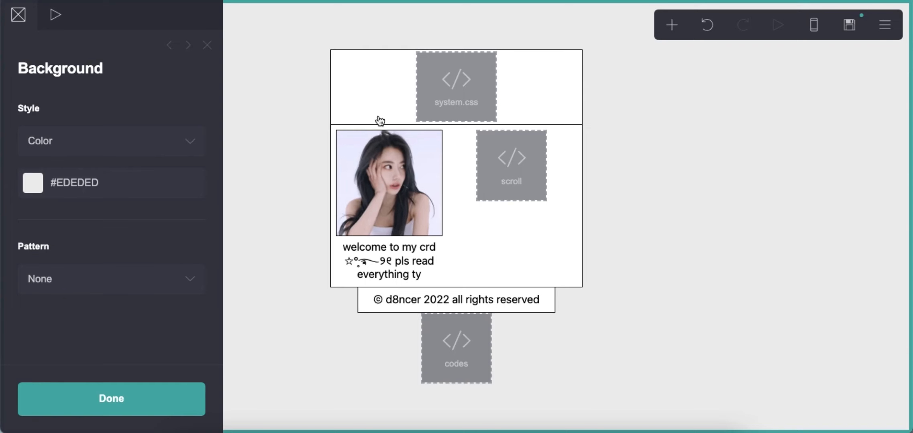
- Paste the credits text rule into the codes embed, after the #text01 rule and before the closing style tag
{"action": "left_click", "coordinate": [459, 346]}
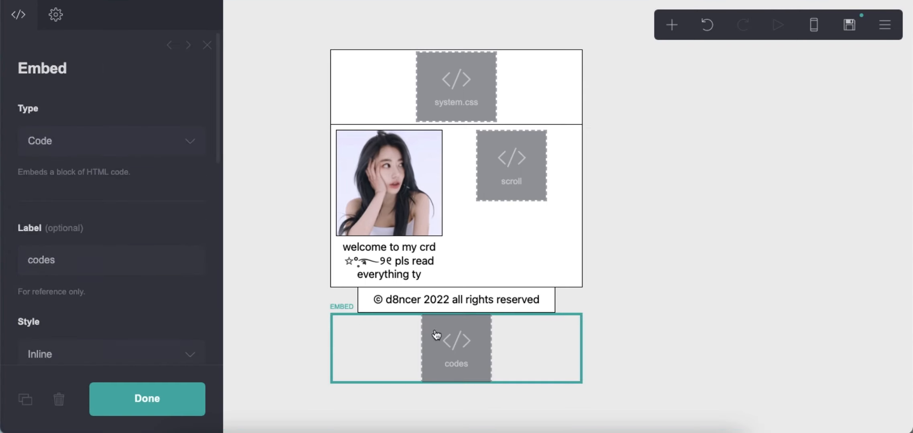
{"action": "scroll", "coordinate": [120, 241], "scroll_direction": "down", "scroll_amount": 3}
{"action": "left_click", "coordinate": [122, 273]}
{"action": "key", "text": "Return"}
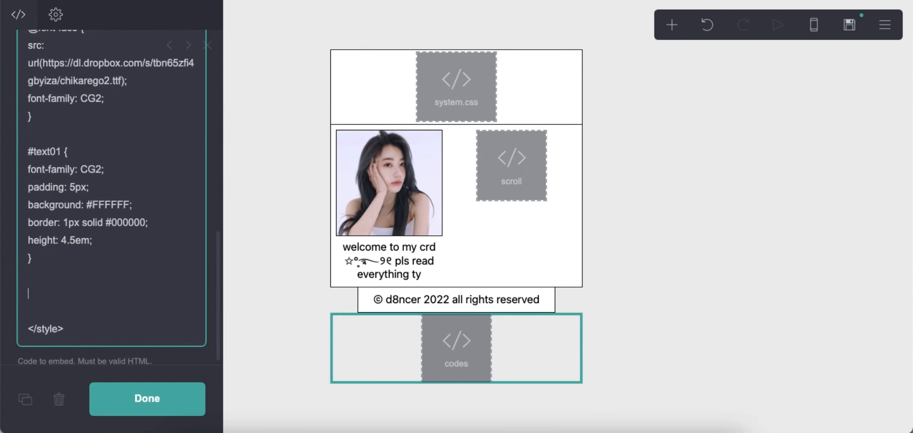
{"action": "right_click", "coordinate": [113, 296]}
{"action": "left_click", "coordinate": [135, 295]}
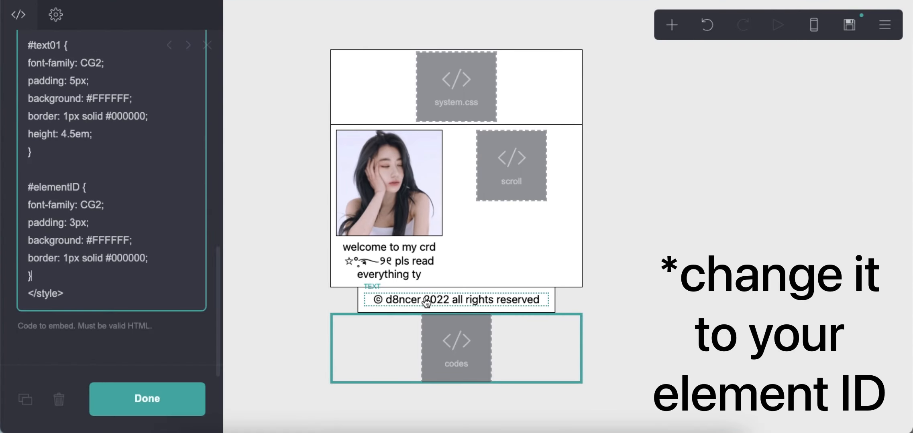
- Look up the copyright text's element ID and replace elementID with text02 in the credits rule of the codes embed
{"action": "left_click", "coordinate": [402, 301]}
{"action": "left_click", "coordinate": [130, 14]}
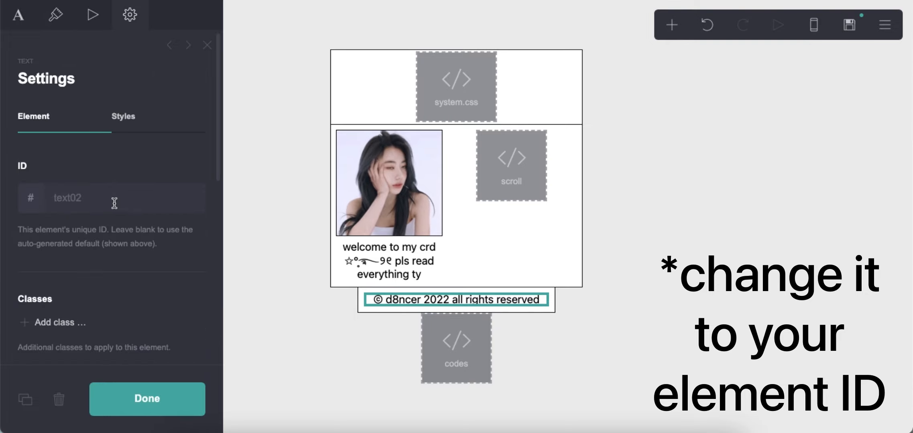
{"action": "left_click", "coordinate": [369, 317]}
{"action": "scroll", "coordinate": [120, 241], "scroll_direction": "down", "scroll_amount": 10}
{"action": "double_click", "coordinate": [45, 188]}
{"action": "type", "text": "text"}
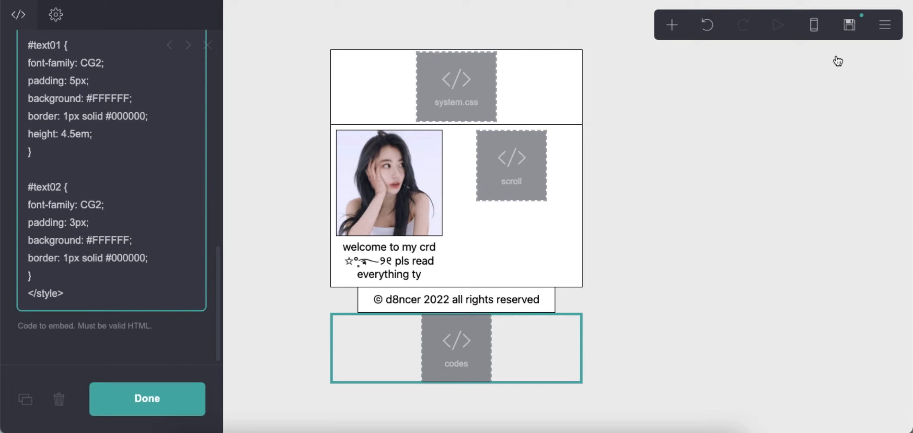
- Save the updated site and view the live page, scrolling through the About Me scrollbox
{"action": "left_click", "coordinate": [849, 25]}
{"action": "left_click", "coordinate": [137, 391]}
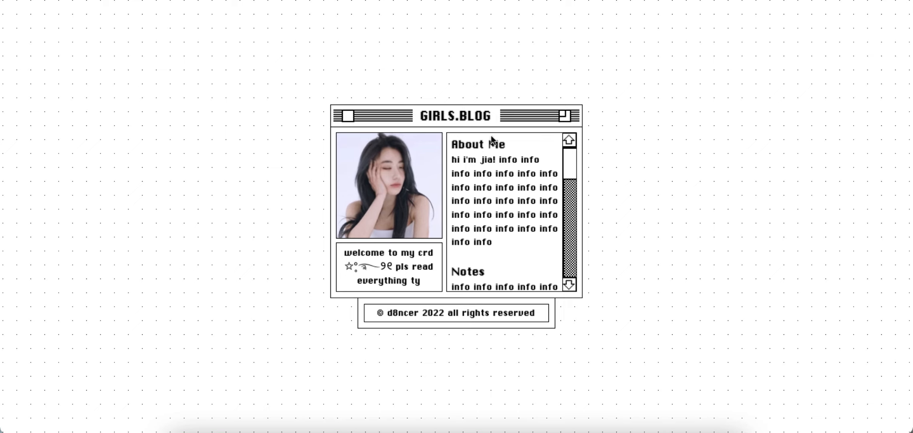
{"action": "mouse_move", "coordinate": [574, 175]}
{"action": "left_mouse_down"}
{"action": "mouse_move", "coordinate": [572, 265]}
{"action": "mouse_move", "coordinate": [573, 162]}
{"action": "left_mouse_up"}
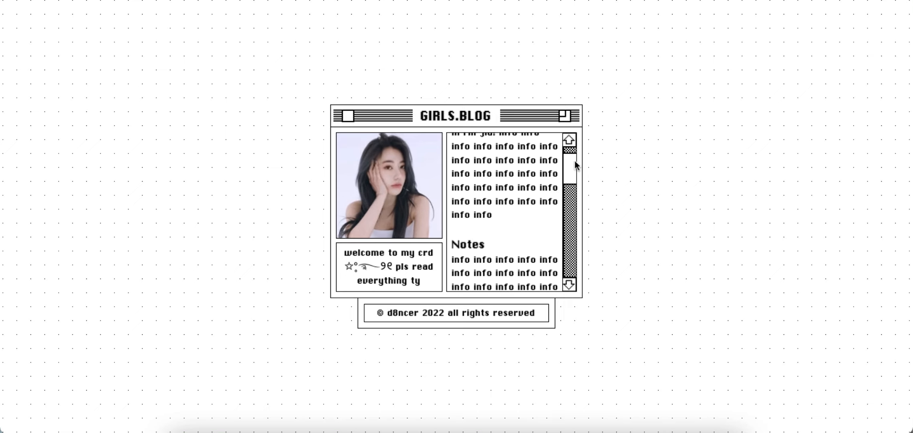